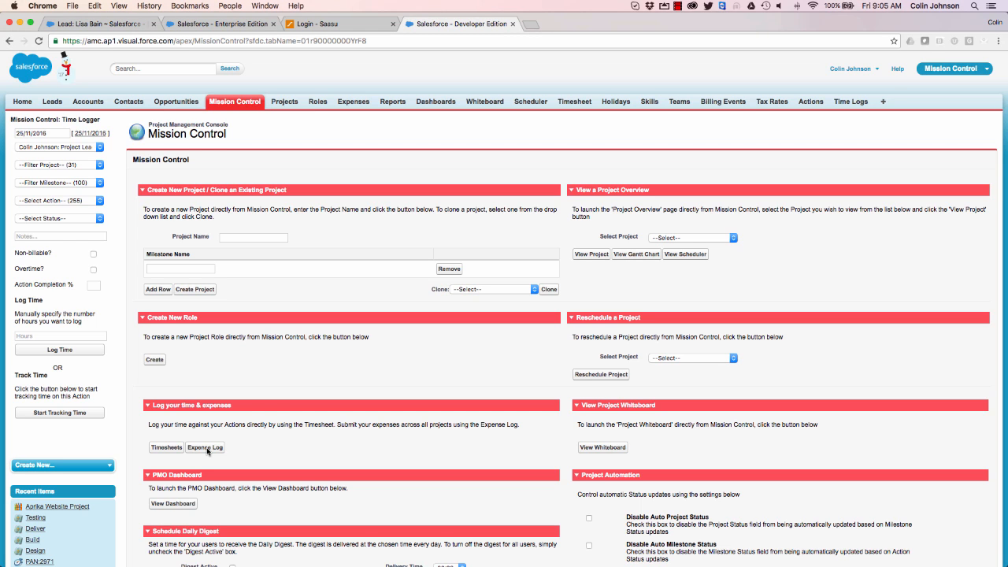
# Open the Expense Log and select the team member who incurred the expenses.
pyautogui.click(205, 447)
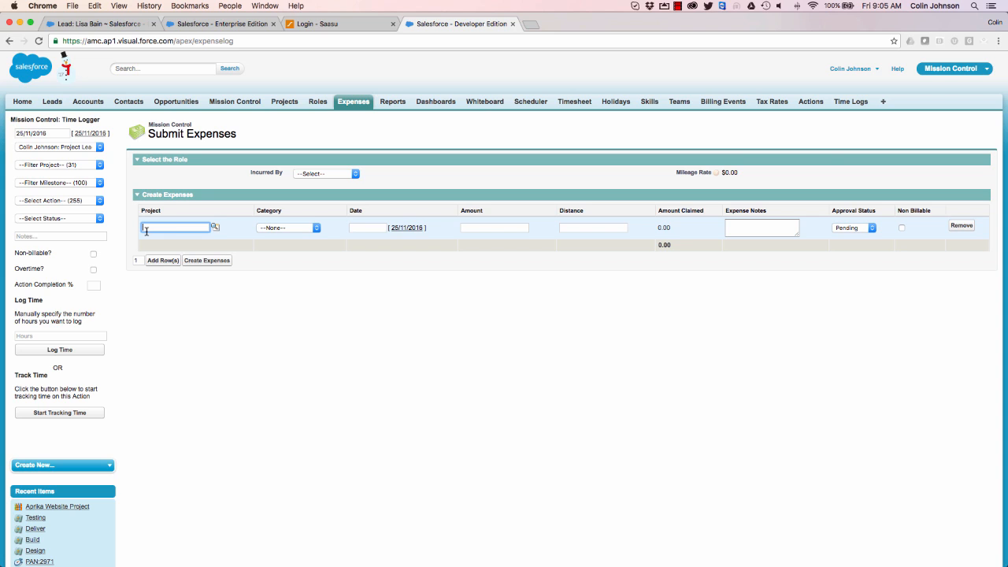
pyautogui.click(320, 174)
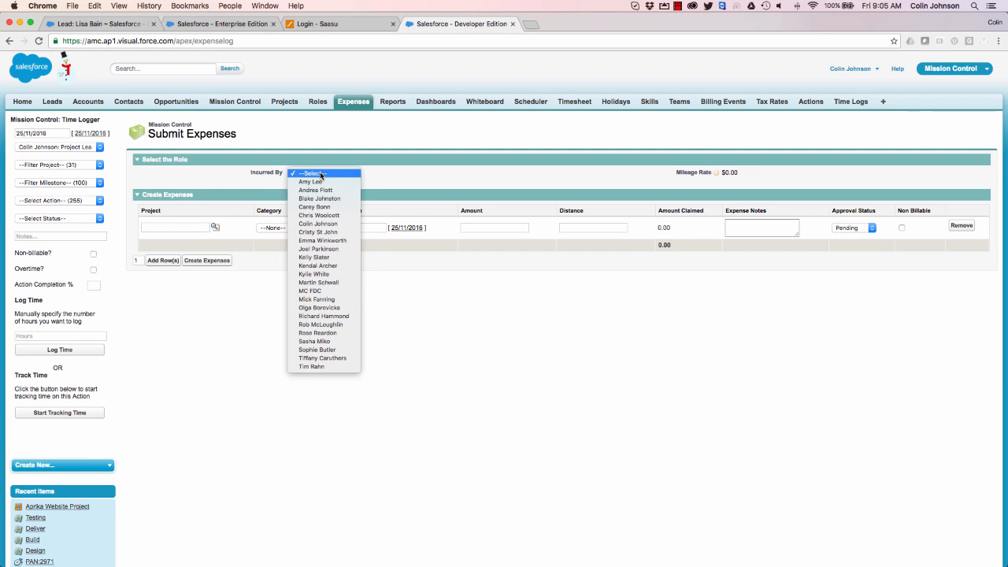
pyautogui.click(322, 215)
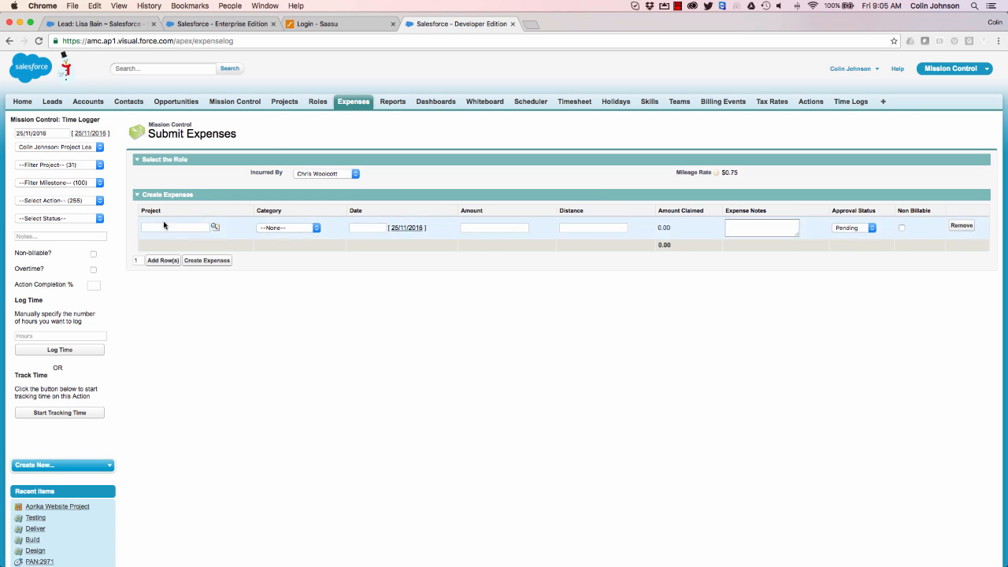
# Add 2 more rows to the expense entry table.
pyautogui.click(139, 260)
pyautogui.doubleClick(140, 260)
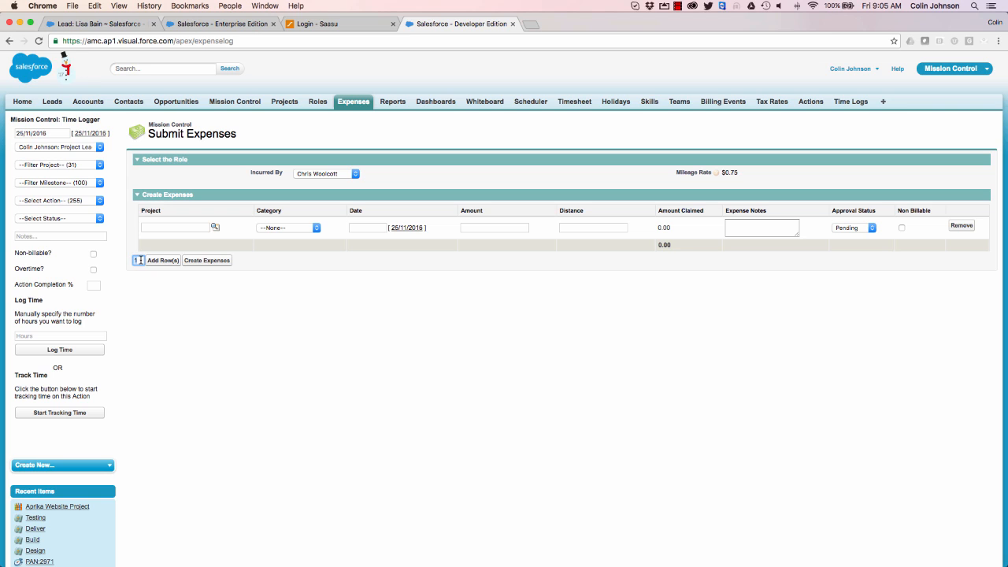
pyautogui.write('2')
pyautogui.click(155, 262)
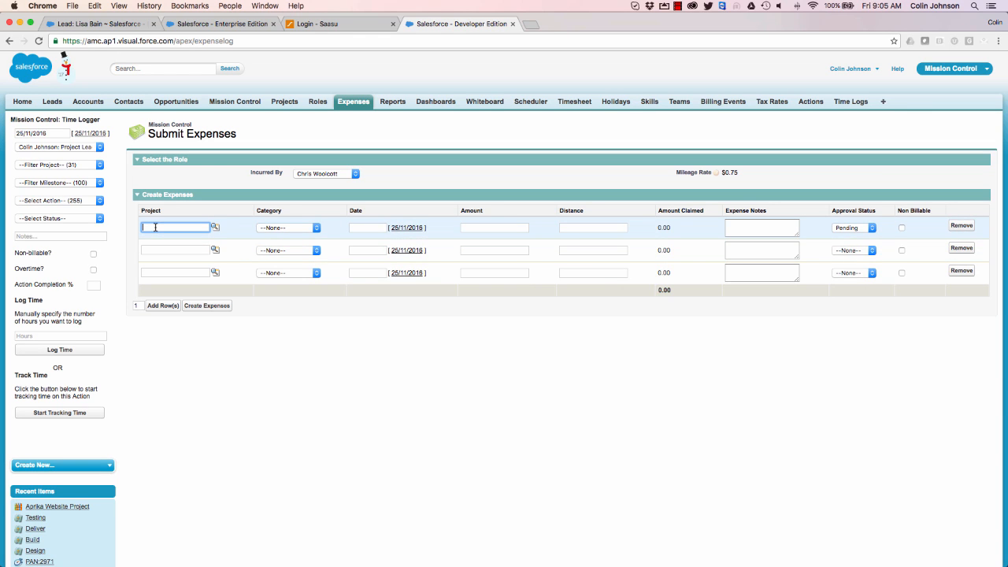
# Fill the first expense row with the Aprika Website Project, category Accommodation, date 25/11/2016 and amount 200.
pyautogui.write('aprika')
pyautogui.click(215, 228)
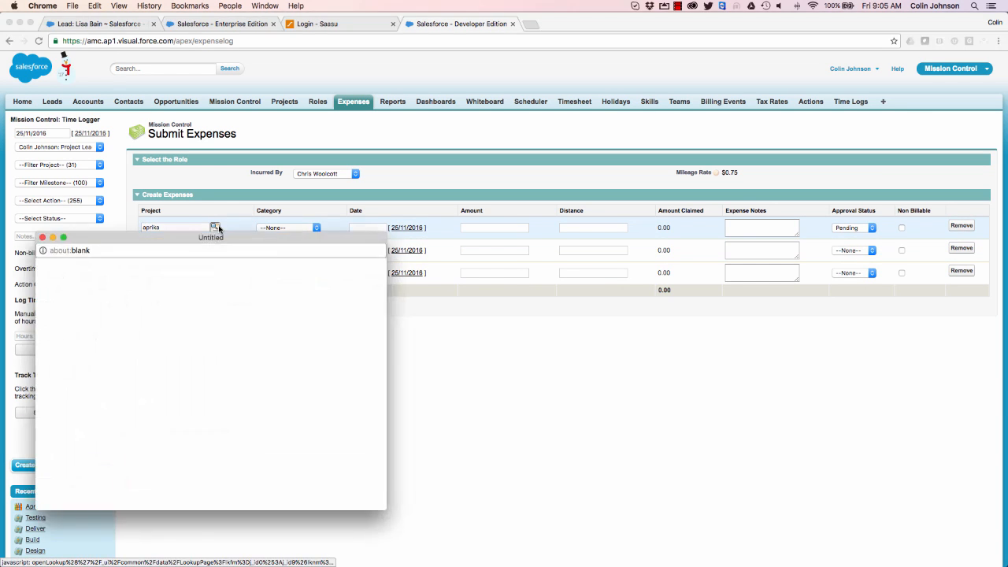
pyautogui.click(53, 400)
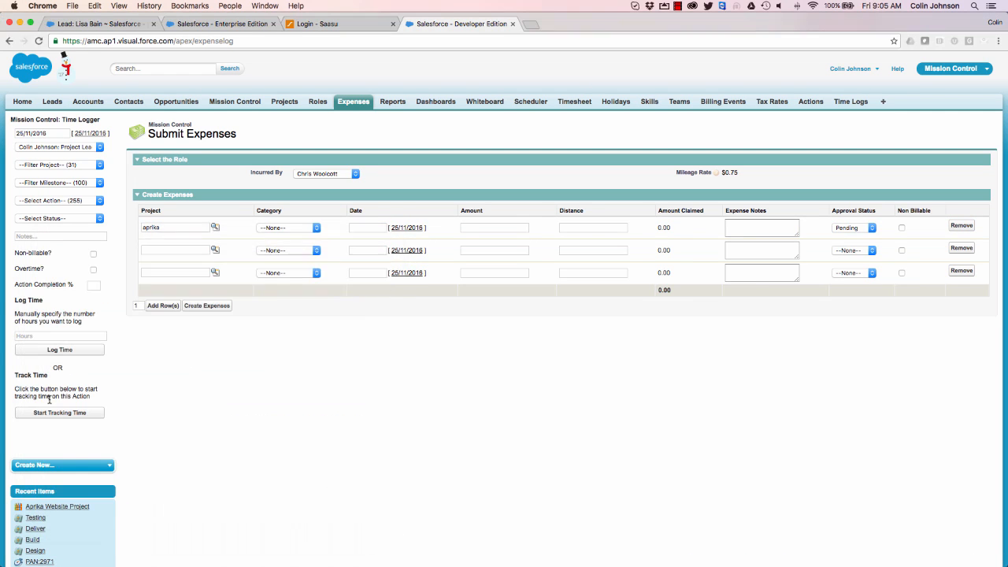
pyautogui.click(286, 228)
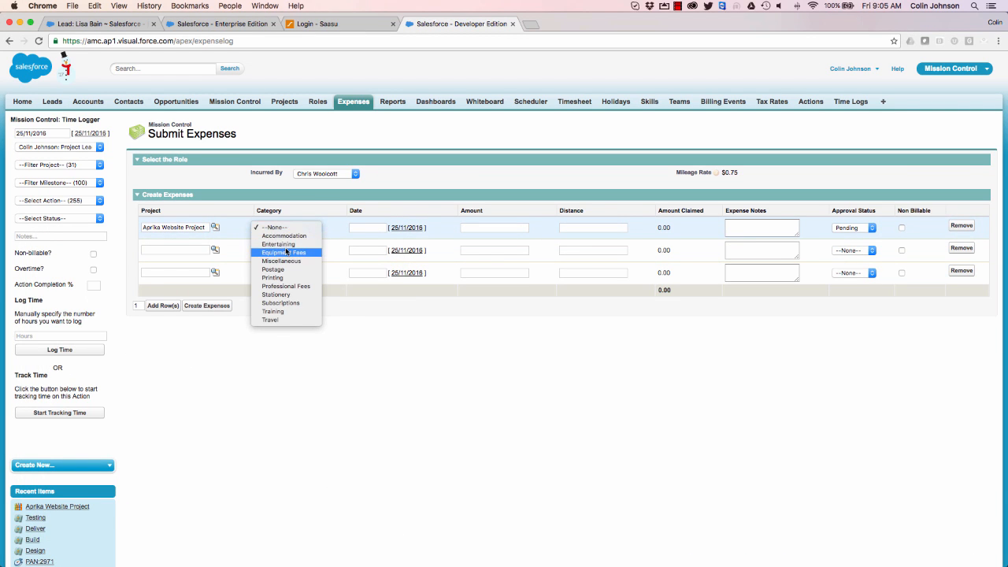
pyautogui.click(285, 236)
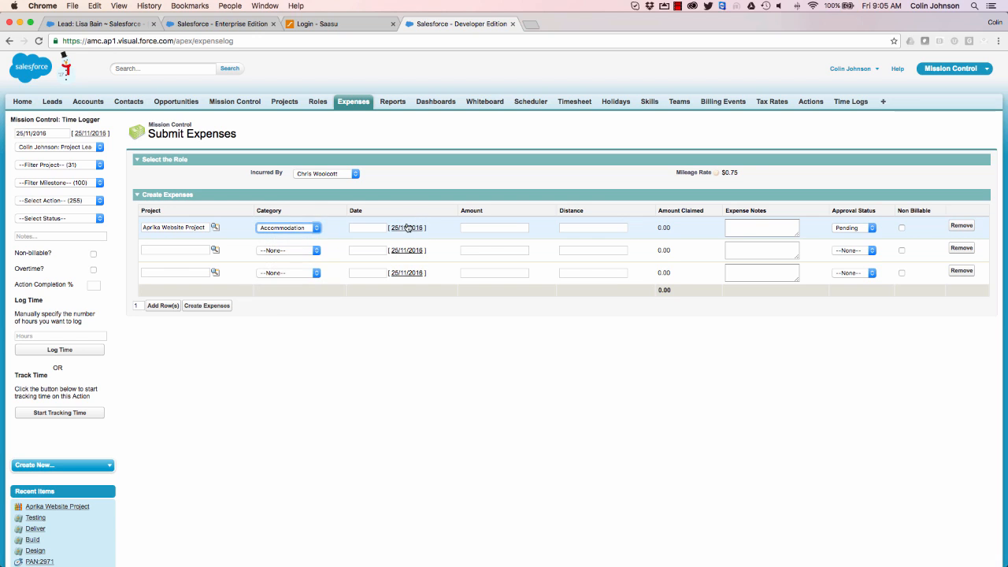
pyautogui.click(408, 228)
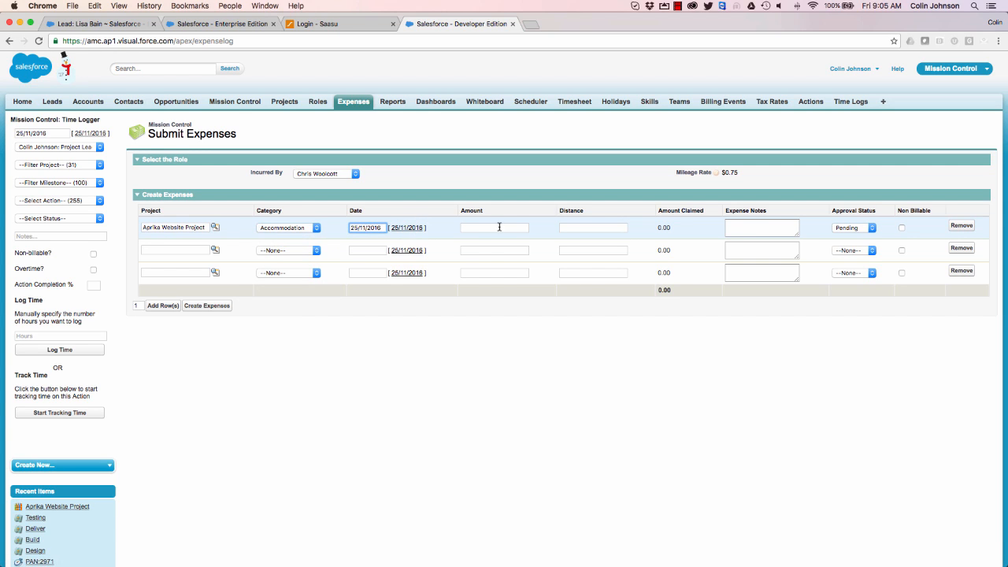
pyautogui.click(499, 227)
pyautogui.write('200')
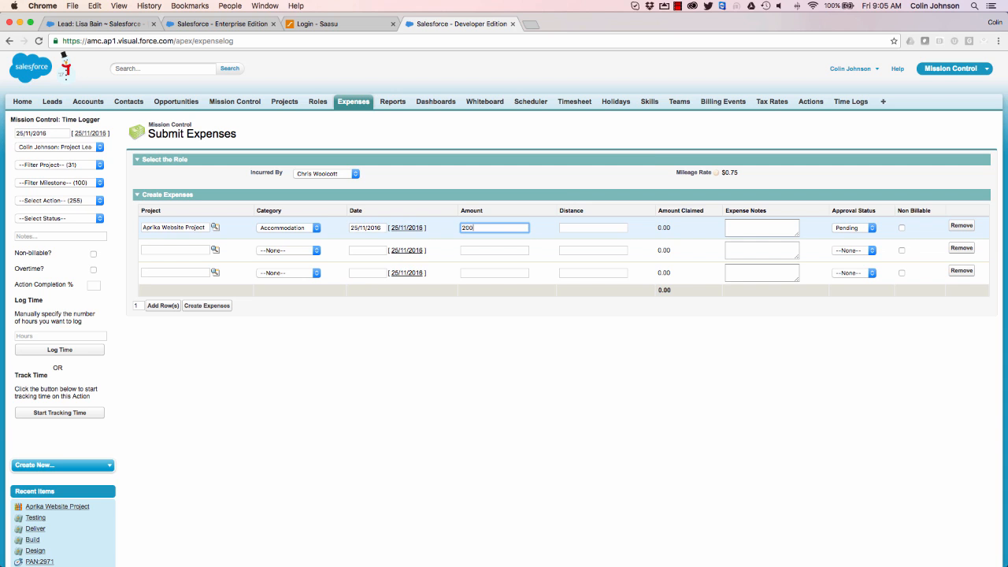
pyautogui.click(625, 178)
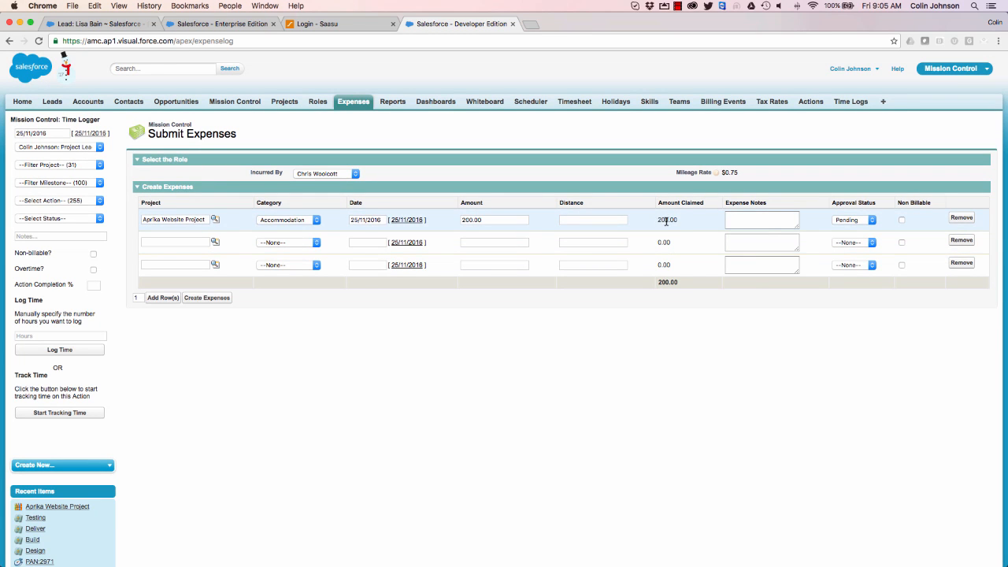
# Enter the note "Accommodation for client visit" on the first expense and keep its approval status as Pending.
pyautogui.click(751, 224)
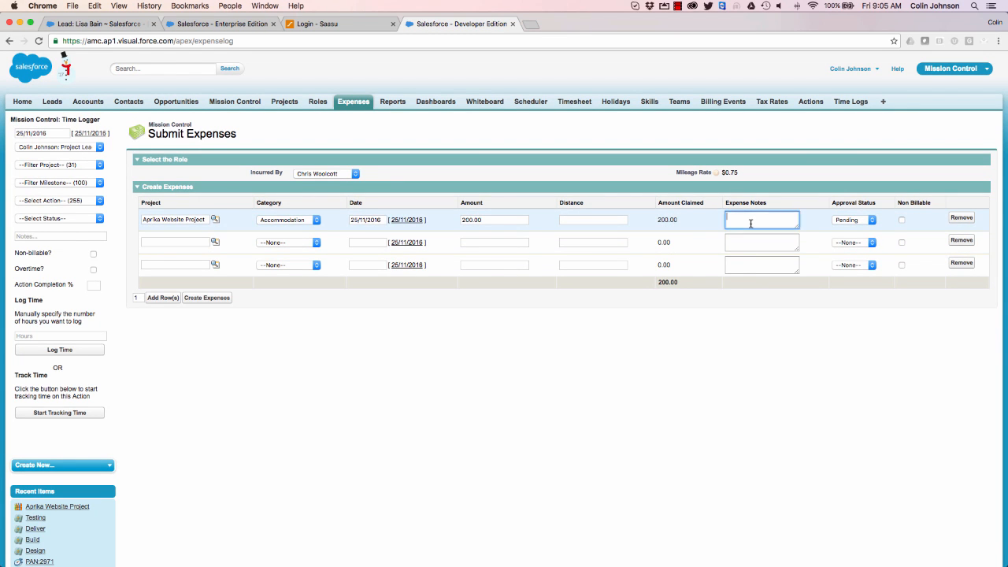
pyautogui.write('Accommodation for client visit')
pyautogui.click(848, 220)
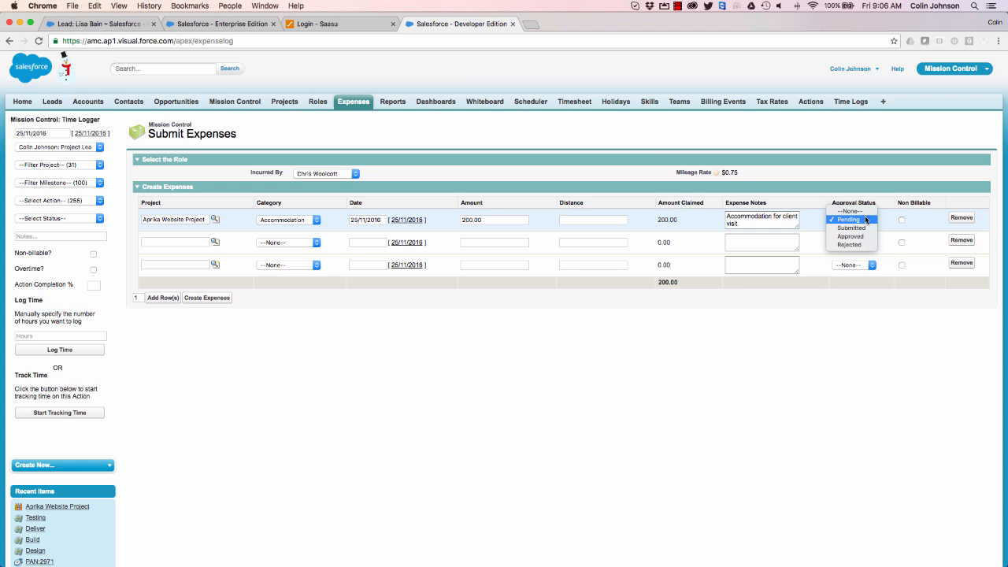
pyautogui.click(866, 223)
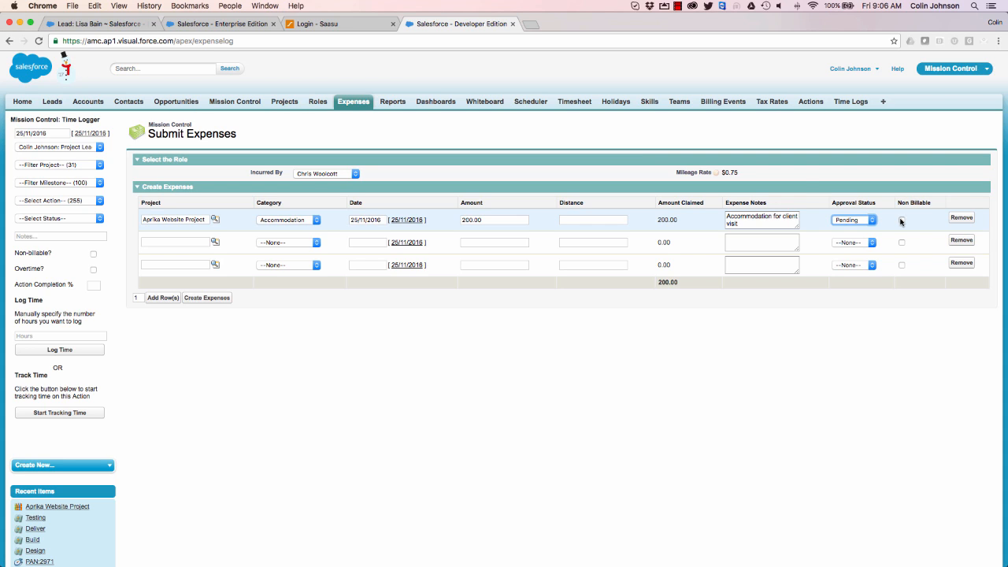
# Assign the second expense row to the Aprika Website Project with category Travel and date 24/11/2016.
pyautogui.click(144, 244)
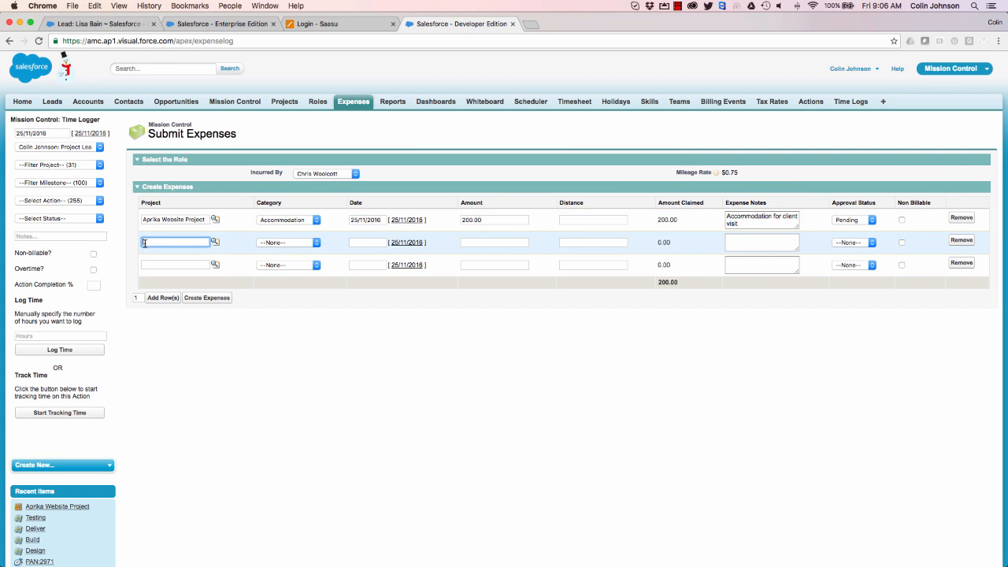
pyautogui.write('aprika')
pyautogui.click(215, 242)
pyautogui.click(49, 417)
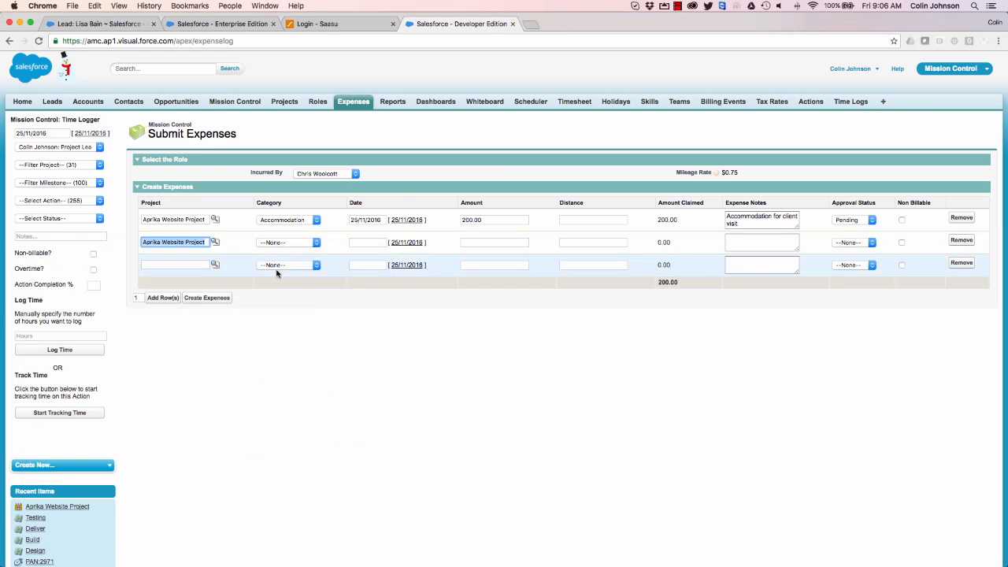
pyautogui.click(288, 243)
pyautogui.click(271, 333)
pyautogui.click(366, 243)
pyautogui.click(421, 302)
# Give the second expense an amount of 30, the note "Taxi to visit client" and approval status Pending.
pyautogui.click(476, 243)
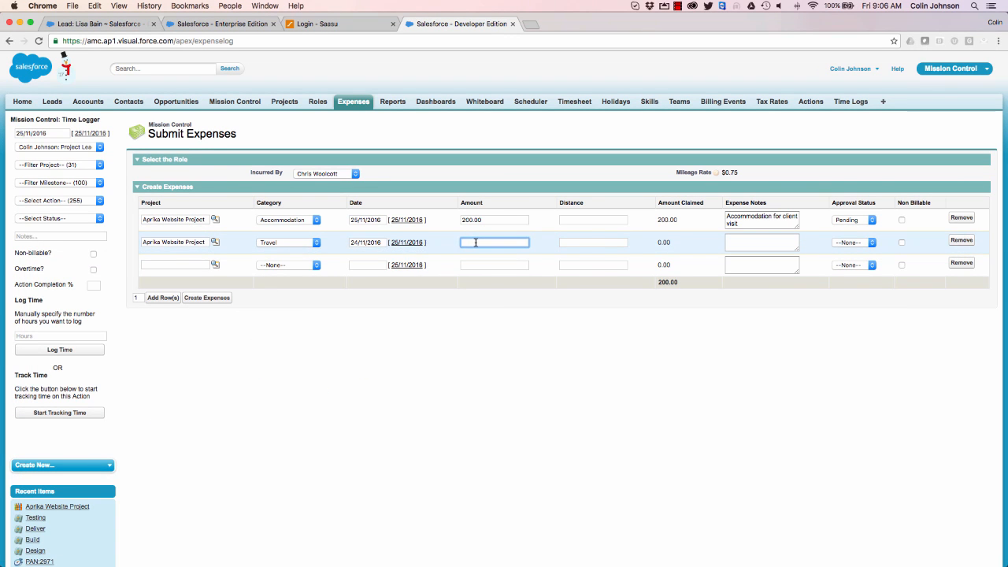
pyautogui.write('30')
pyautogui.press('Tab')
pyautogui.press('Tab')
pyautogui.write('Ta')
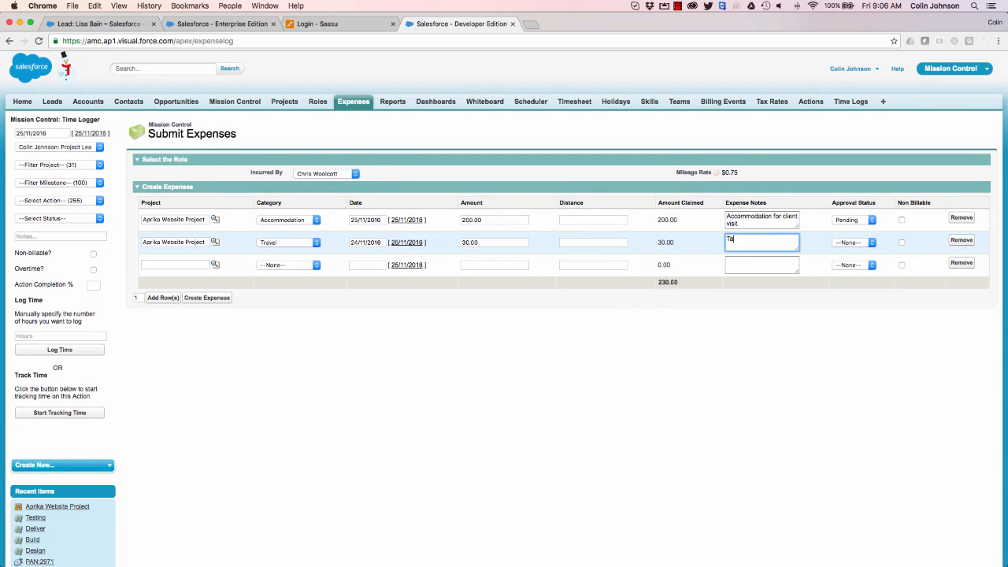
pyautogui.write('xi to visit client')
pyautogui.click(853, 242)
pyautogui.click(850, 255)
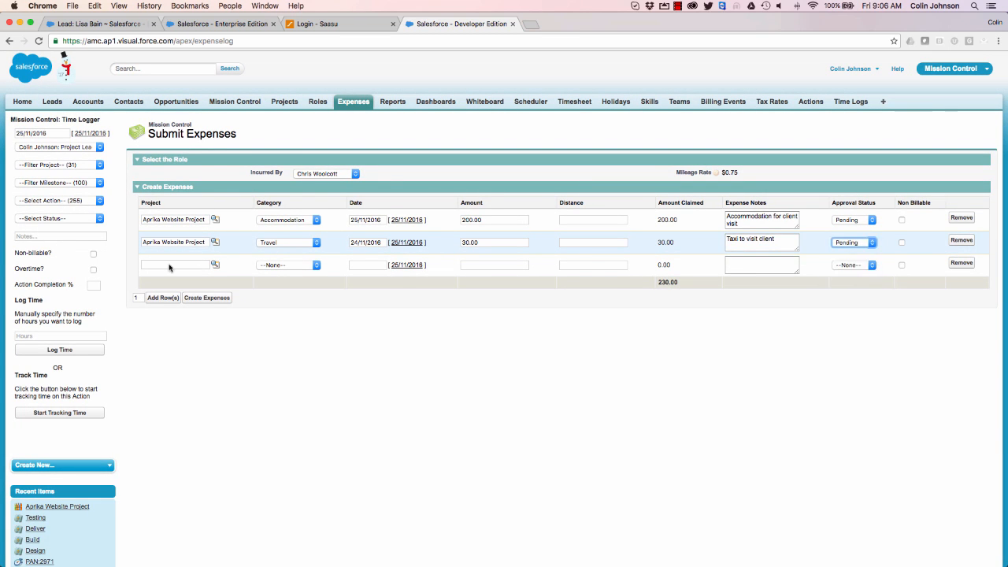
# Assign the third expense row to the Salesforce.com Website Project with category Entertaining and date 25/11/2016.
pyautogui.click(171, 265)
pyautogui.write('salesfor')
pyautogui.click(215, 264)
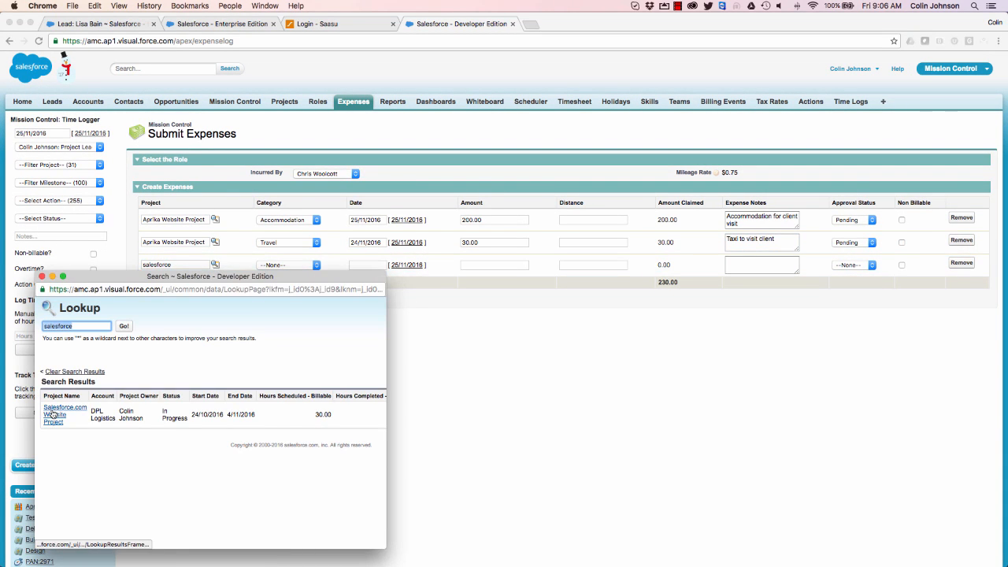
pyautogui.click(124, 412)
pyautogui.click(319, 265)
pyautogui.click(280, 284)
pyautogui.click(407, 265)
# Give the third expense an amount of 50, the note "Lunch with client" and approval status Submitted.
pyautogui.click(488, 265)
pyautogui.write('50')
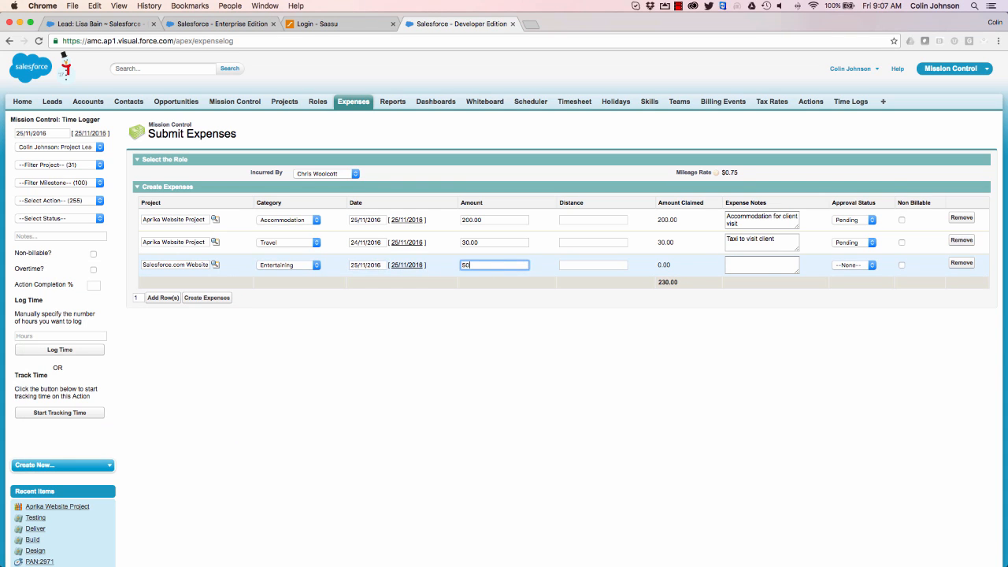
pyautogui.click(762, 265)
pyautogui.click(763, 262)
pyautogui.write('Lunch with client')
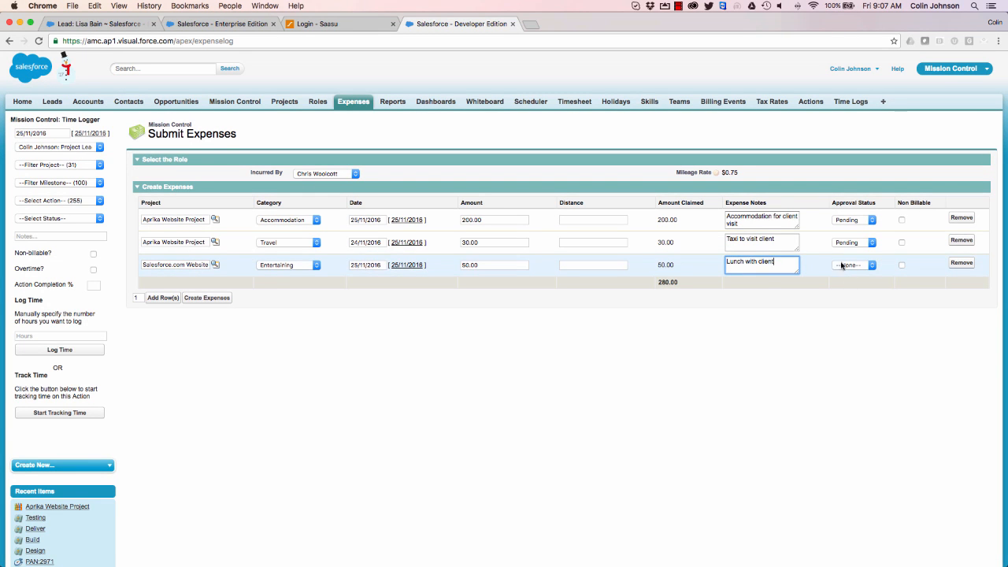
pyautogui.press('Tab')
# Add a fourth expense row for the Aprika Website Project with category Travel and date 25/11/2016.
pyautogui.click(162, 298)
pyautogui.click(175, 295)
pyautogui.write('aprika')
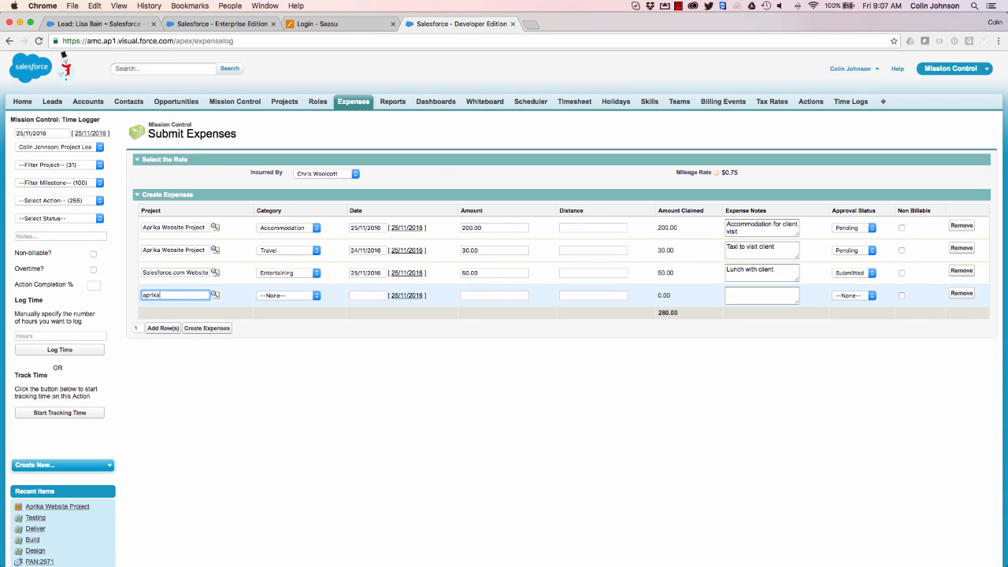
pyautogui.click(215, 295)
pyautogui.click(56, 440)
pyautogui.click(287, 295)
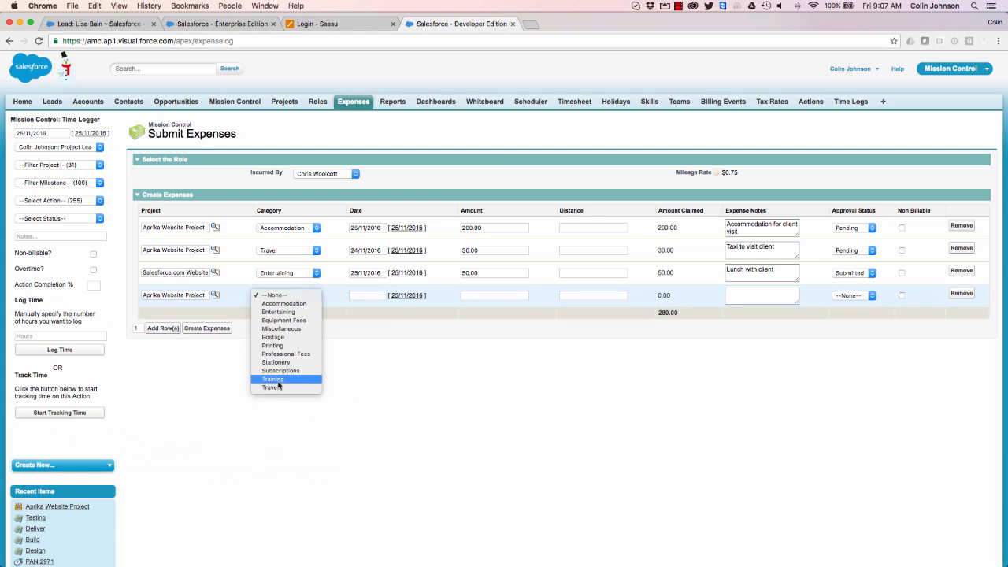
pyautogui.click(272, 383)
pyautogui.click(369, 296)
pyautogui.click(428, 354)
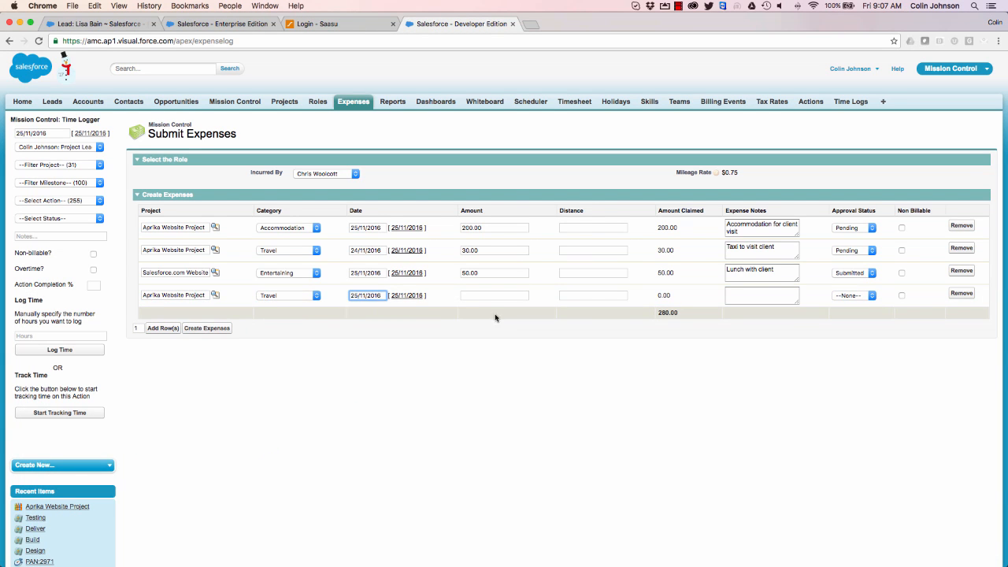
# Give the fourth expense a distance of 65, the note "Travel from client" and approval status Pending.
pyautogui.click(584, 296)
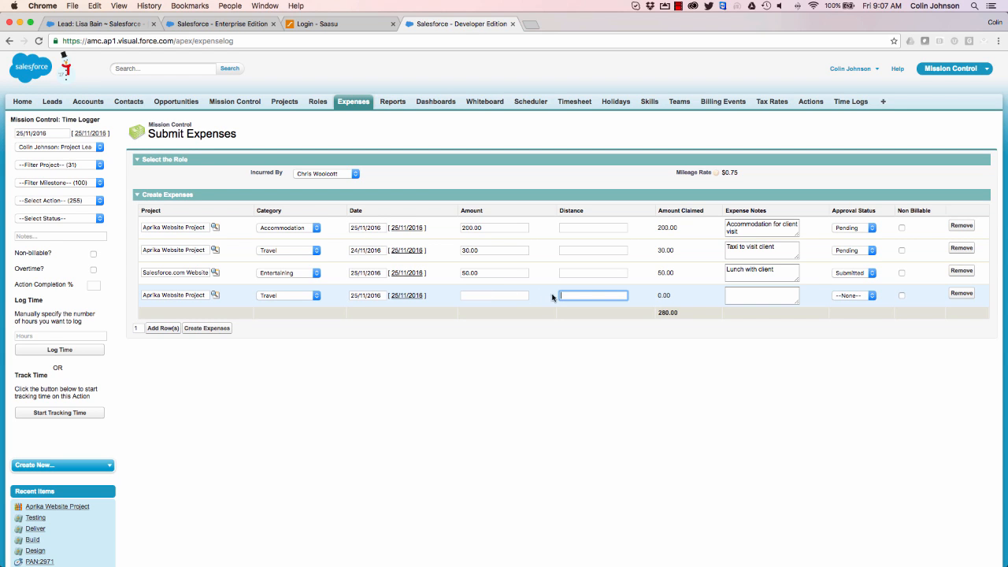
pyautogui.write('65')
pyautogui.press('Tab')
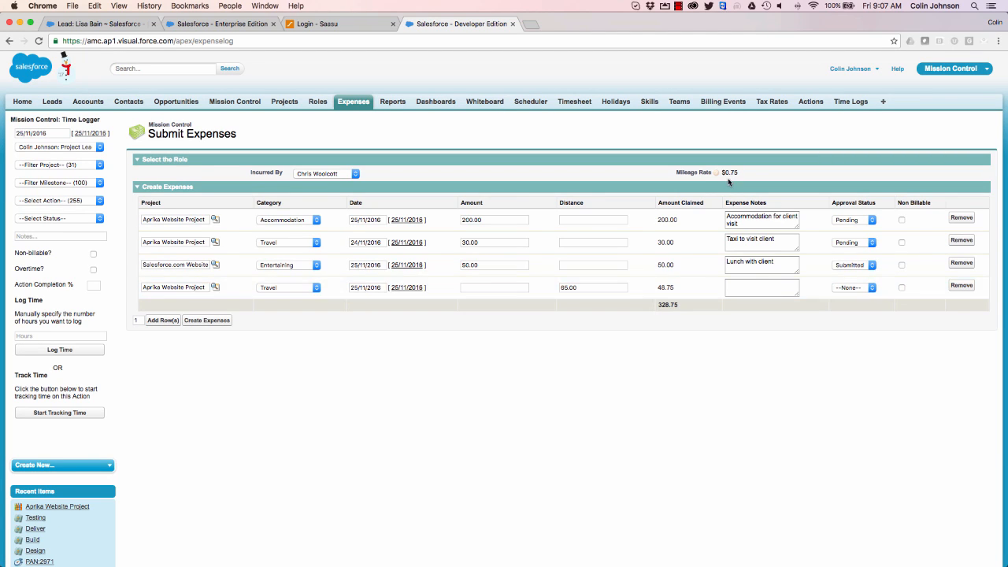
pyautogui.click(756, 288)
pyautogui.write('Tr')
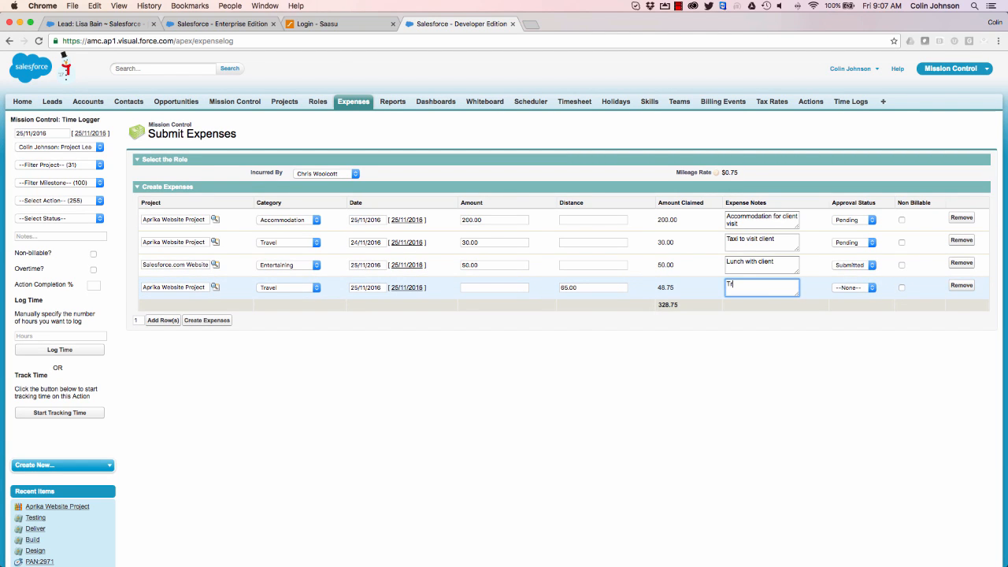
pyautogui.write('avel from client')
pyautogui.click(857, 288)
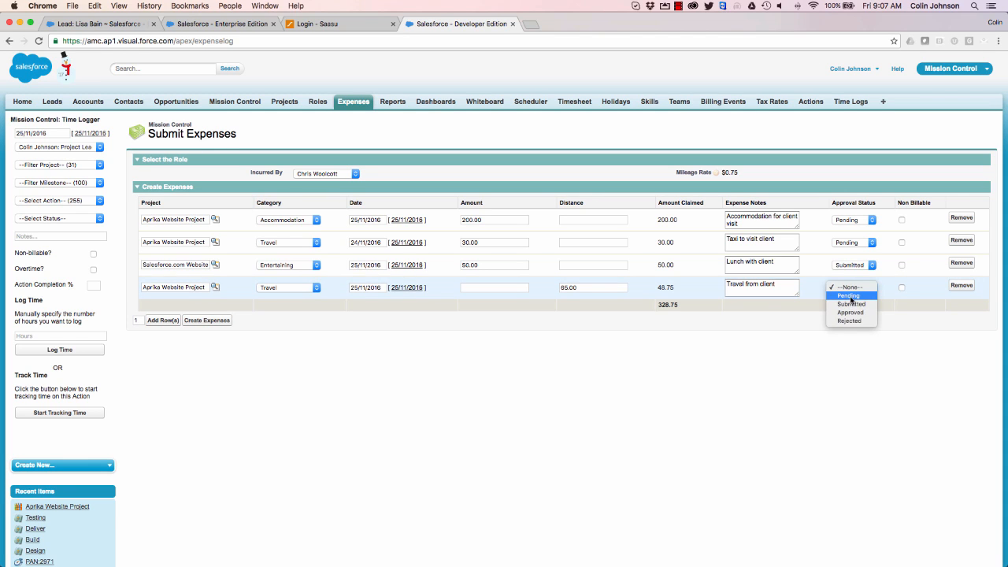
pyautogui.click(849, 295)
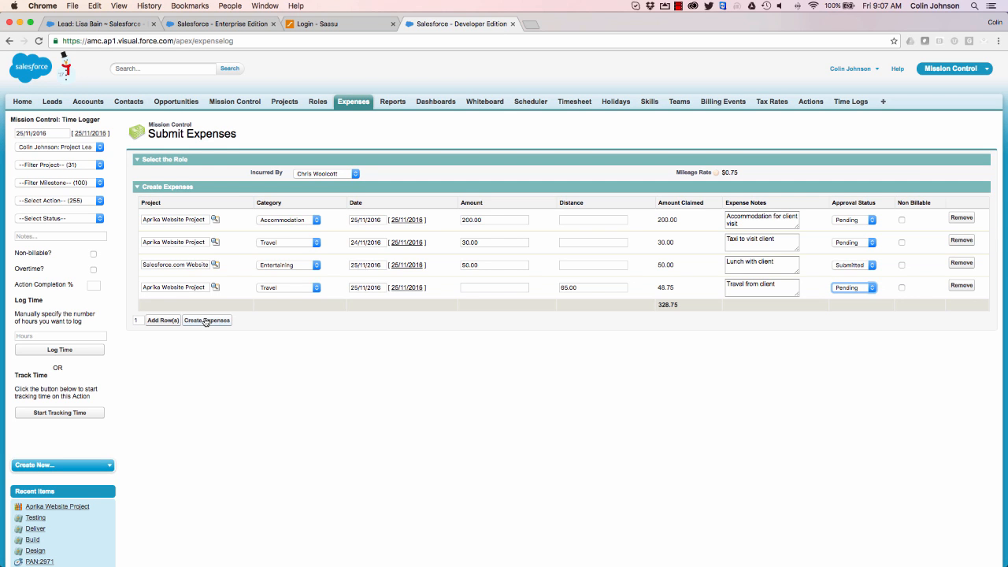
# Create the four entered expenses and return to the Mission Control console.
pyautogui.click(205, 320)
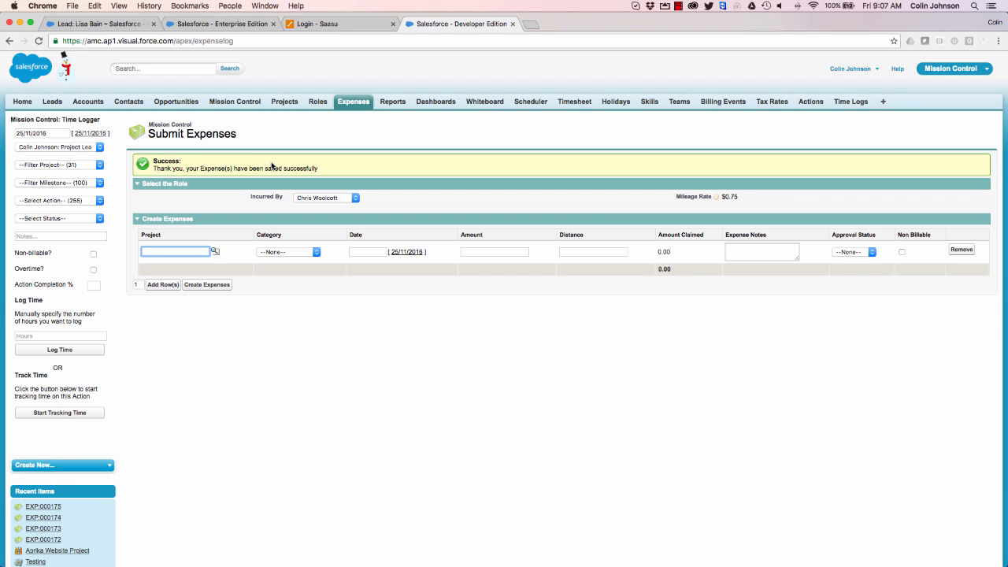
pyautogui.click(234, 102)
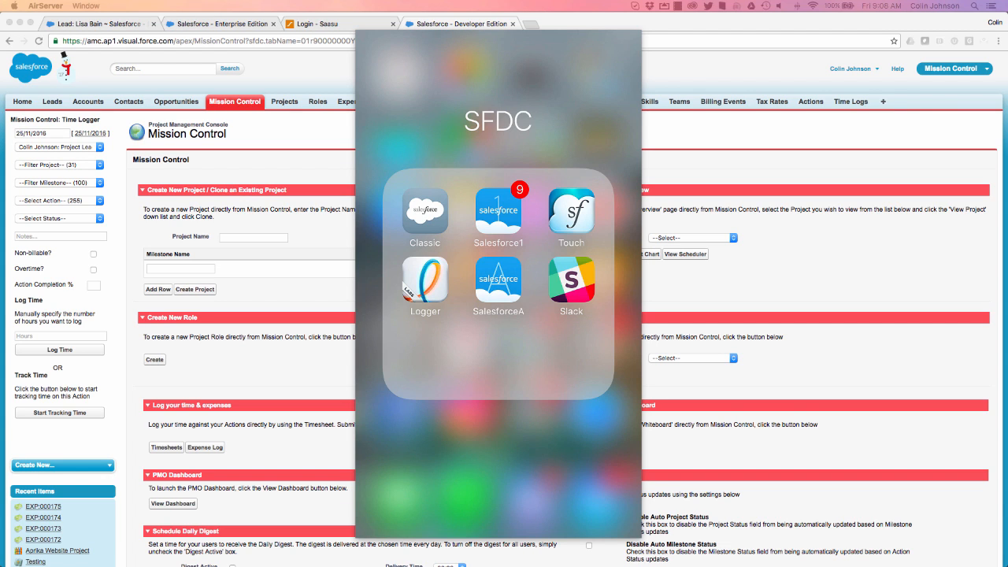
# Open the Salesforce1 mobile app and start a new expense record from the Expenses object.
pyautogui.click(498, 211)
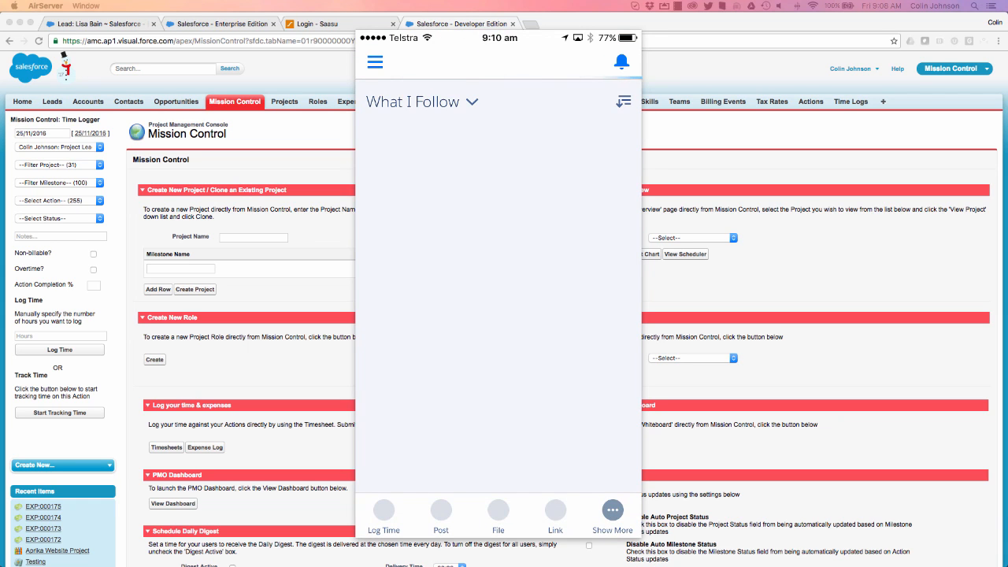
pyautogui.click(375, 62)
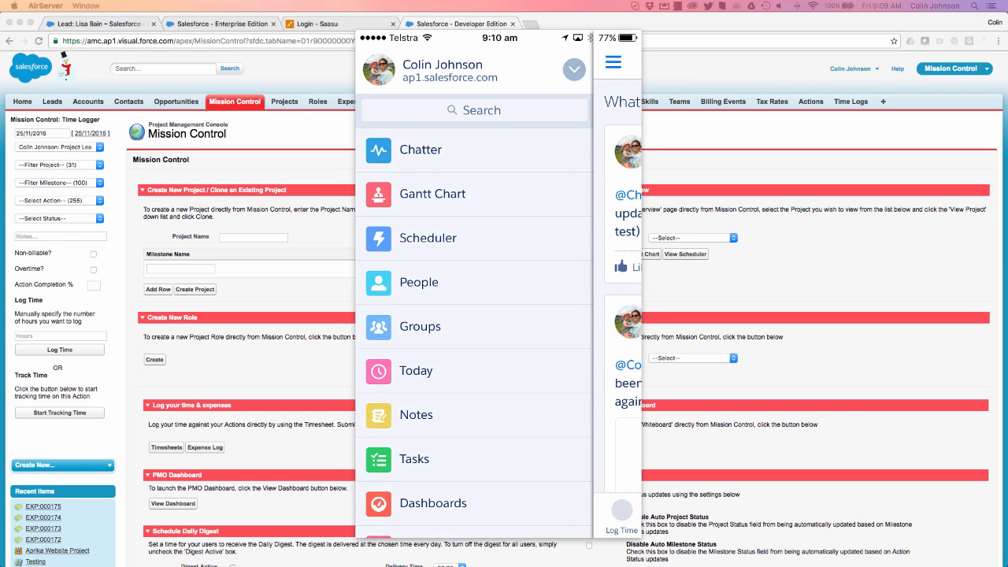
pyautogui.scroll(-10, 474, 315)
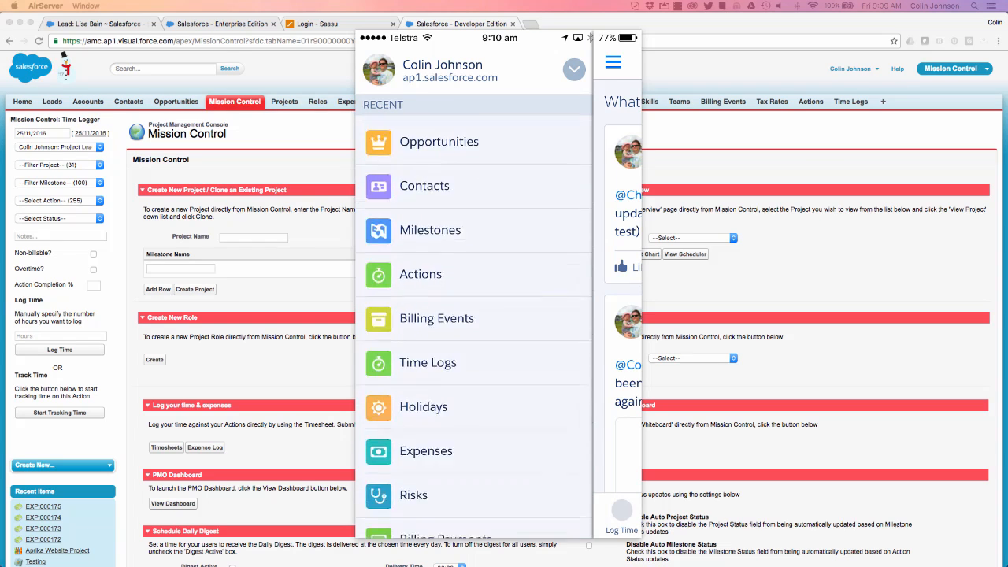
pyautogui.scroll(-2, 474, 315)
pyautogui.click(425, 334)
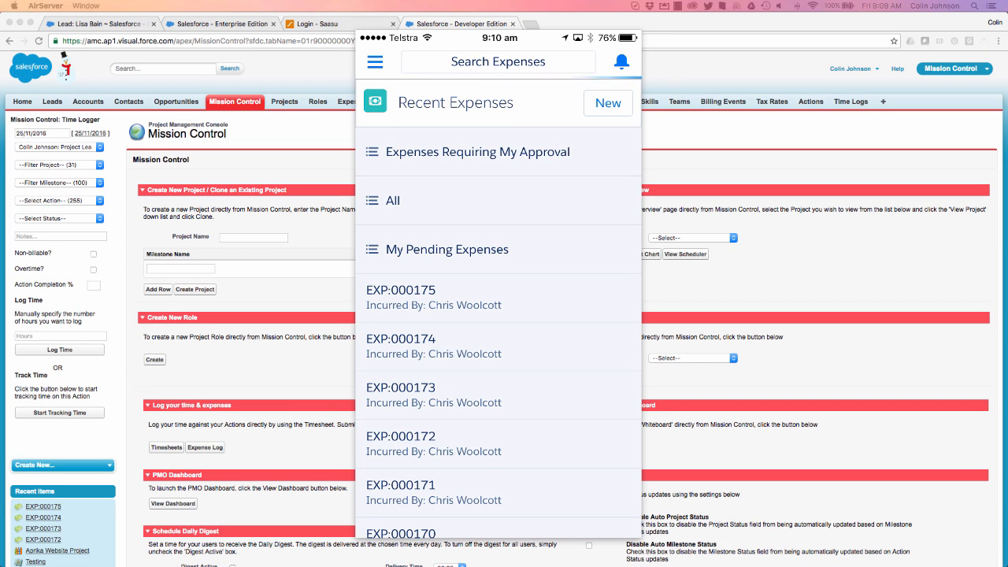
pyautogui.click(608, 103)
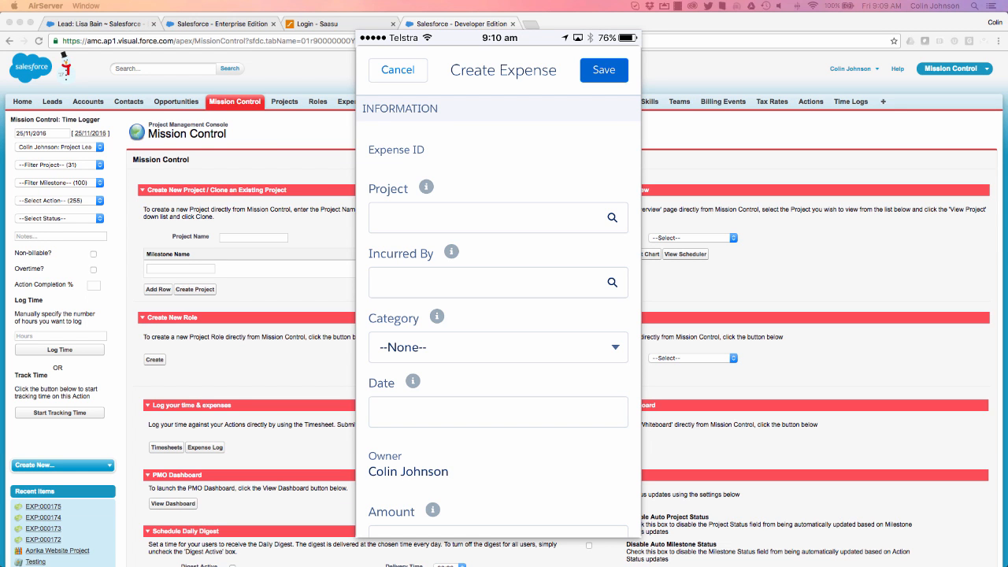
# Assign the new expense to the Aprika Website Project and set the person who incurred it.
pyautogui.click(613, 218)
pyautogui.click(443, 202)
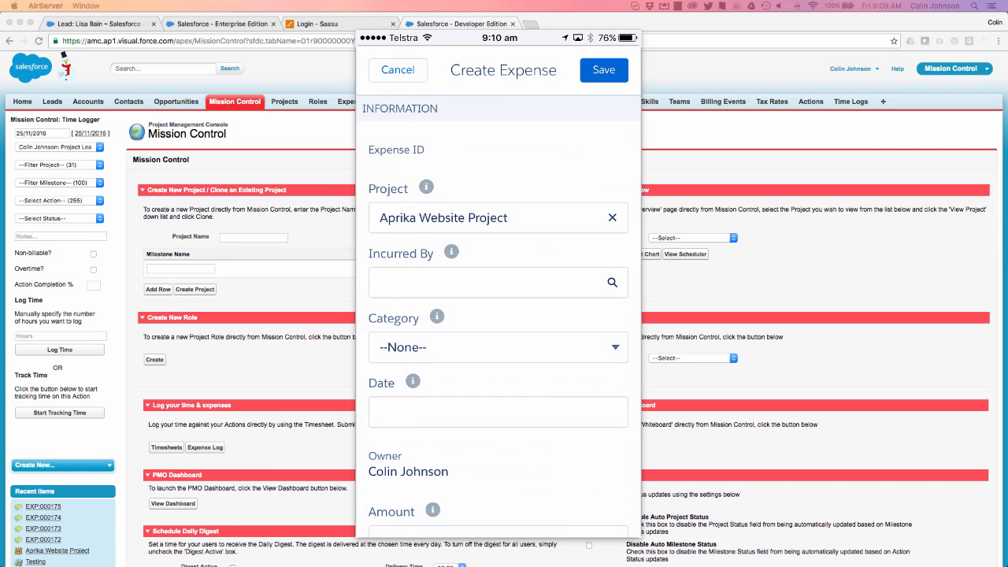
pyautogui.click(613, 282)
pyautogui.click(426, 203)
# Set the new expense's category to Travel and its date to 25 Nov. 2016.
pyautogui.click(497, 348)
pyautogui.scroll(-5, 501, 481)
pyautogui.click(616, 358)
pyautogui.click(498, 412)
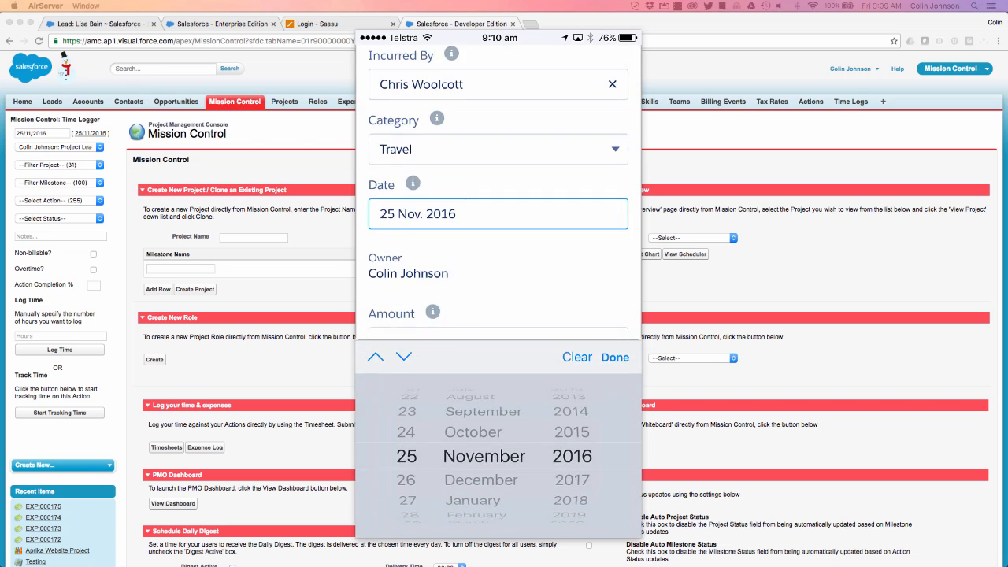
pyautogui.click(613, 358)
# Enter an amount of 45 and the expense note "Taxi from client office".
pyautogui.click(498, 315)
pyautogui.click(372, 519)
pyautogui.write('45')
pyautogui.click(615, 325)
pyautogui.click(498, 345)
pyautogui.write('Taxi from client office')
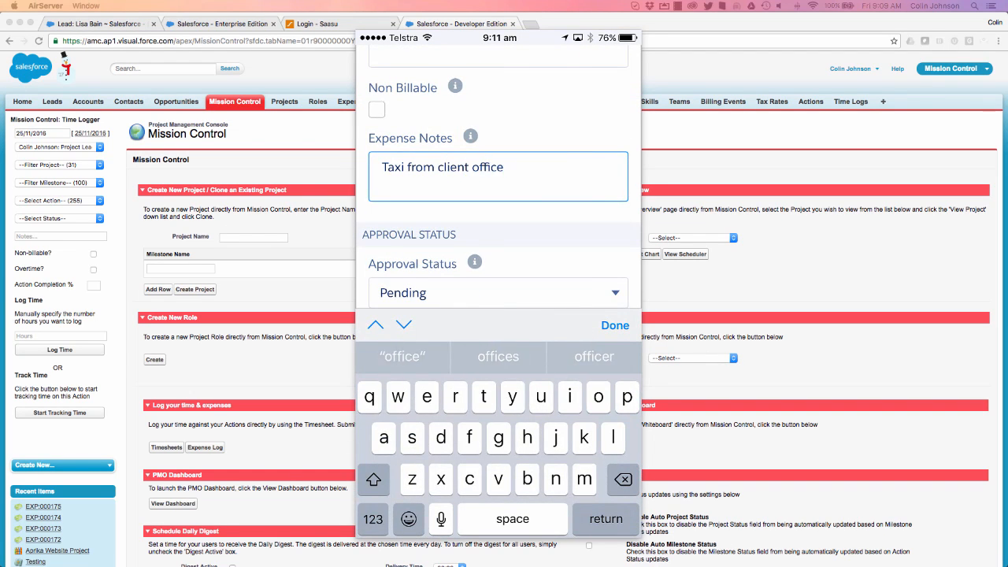
# Set the new expense's approval status to Submitted and save the record.
pyautogui.click(498, 292)
pyautogui.click(497, 467)
pyautogui.click(615, 355)
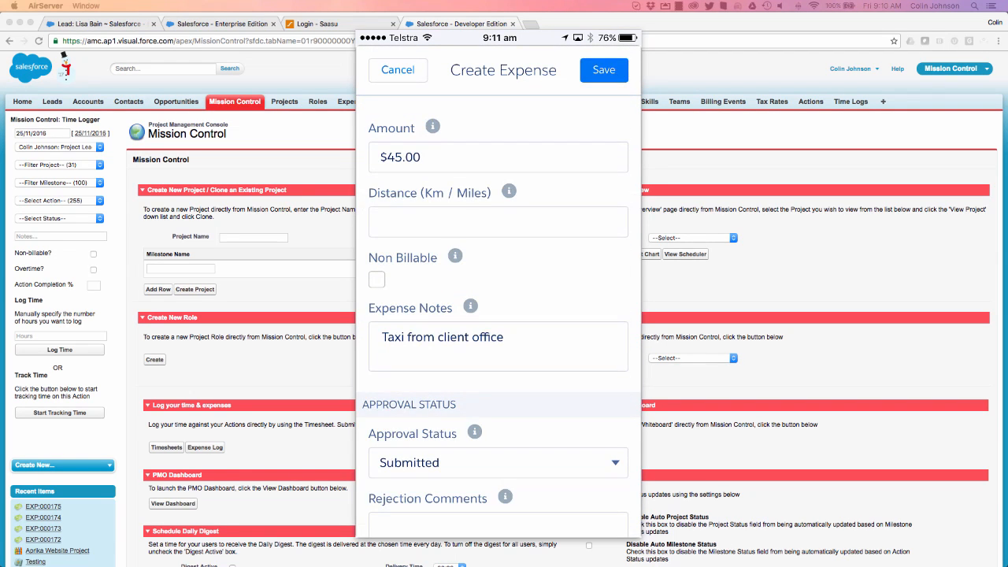
pyautogui.click(605, 69)
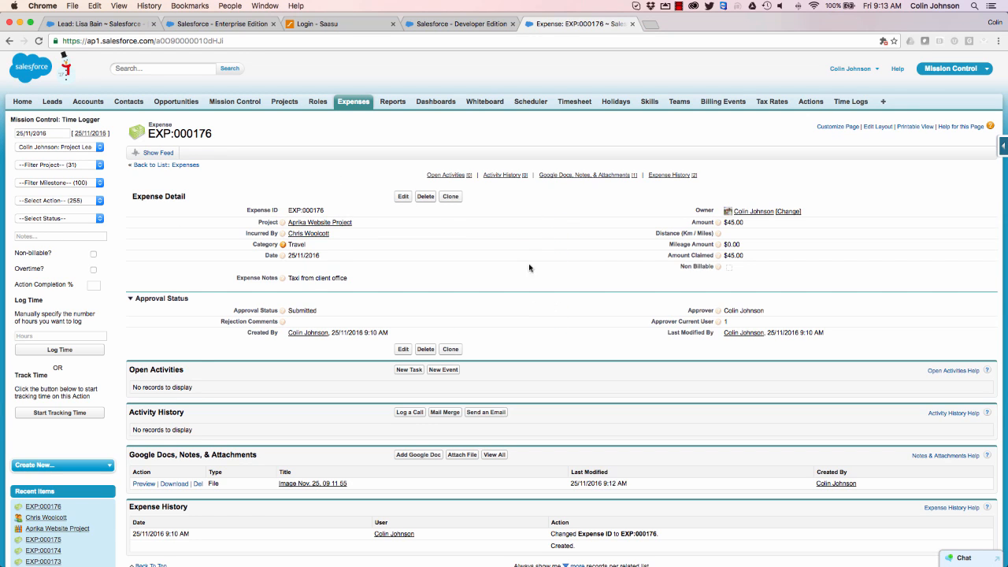
# Preview the receipt image attached to expense EXP:000176 and close the preview.
pyautogui.click(142, 484)
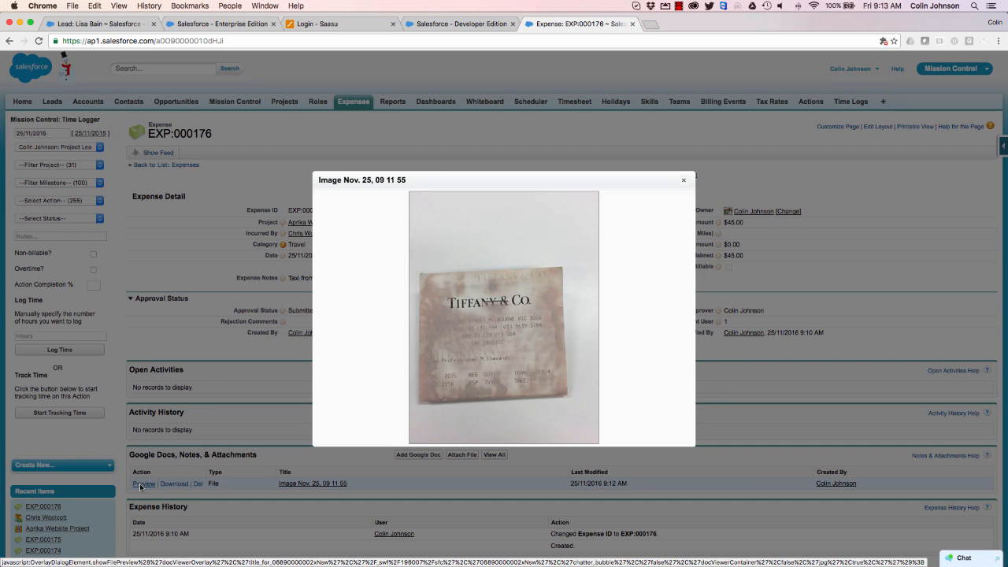
pyautogui.click(684, 179)
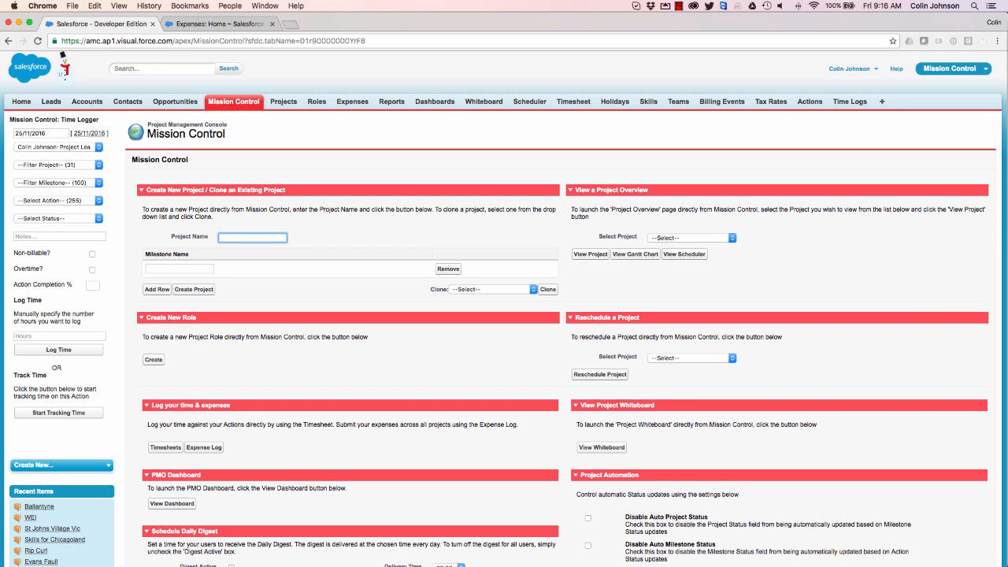
# Show the expenses in the My Pending Expenses list view.
pyautogui.click(347, 103)
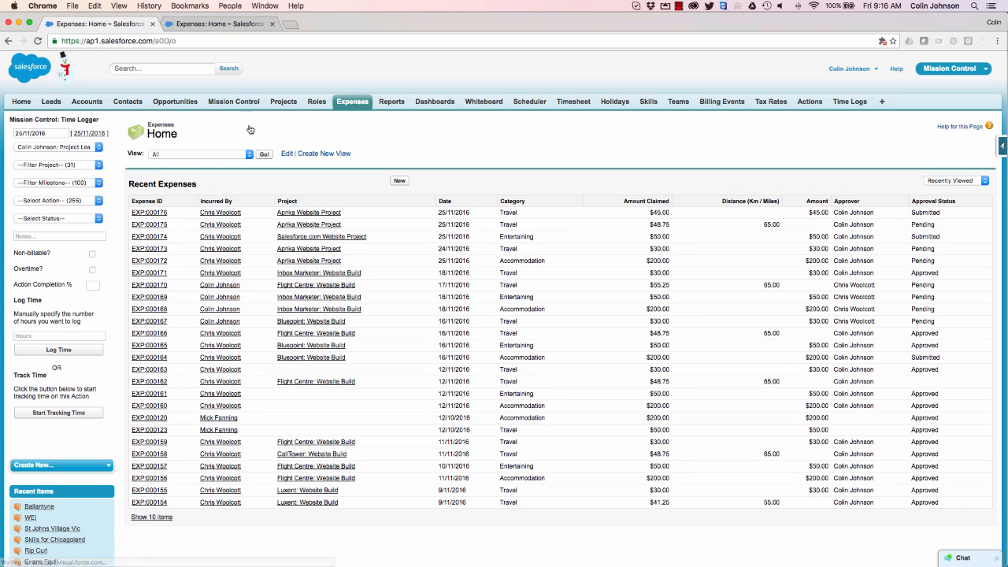
pyautogui.click(214, 155)
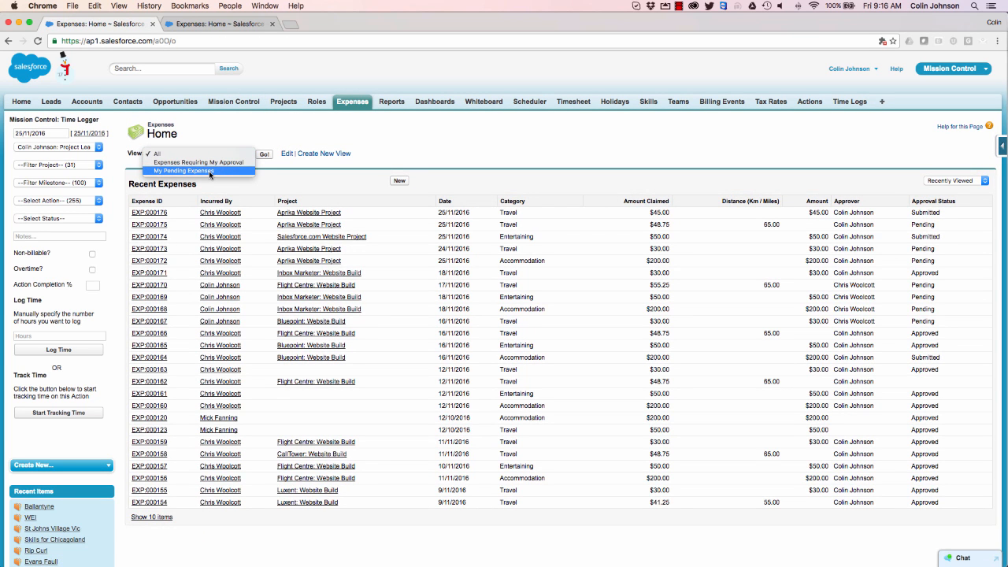
pyautogui.click(206, 171)
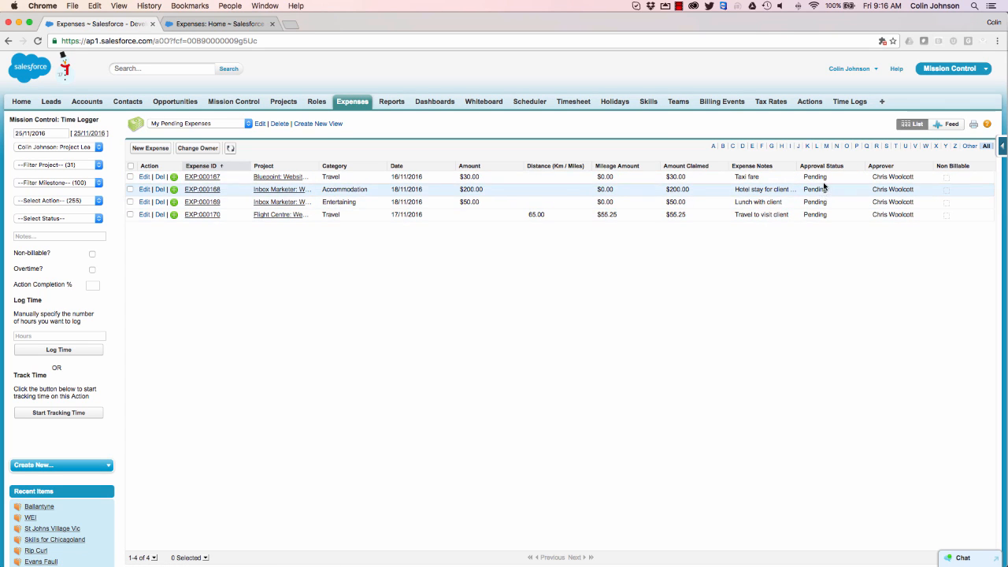
# Set the approval status of all expenses in the My Pending Expenses list to Submitted and refresh the list.
pyautogui.click(130, 167)
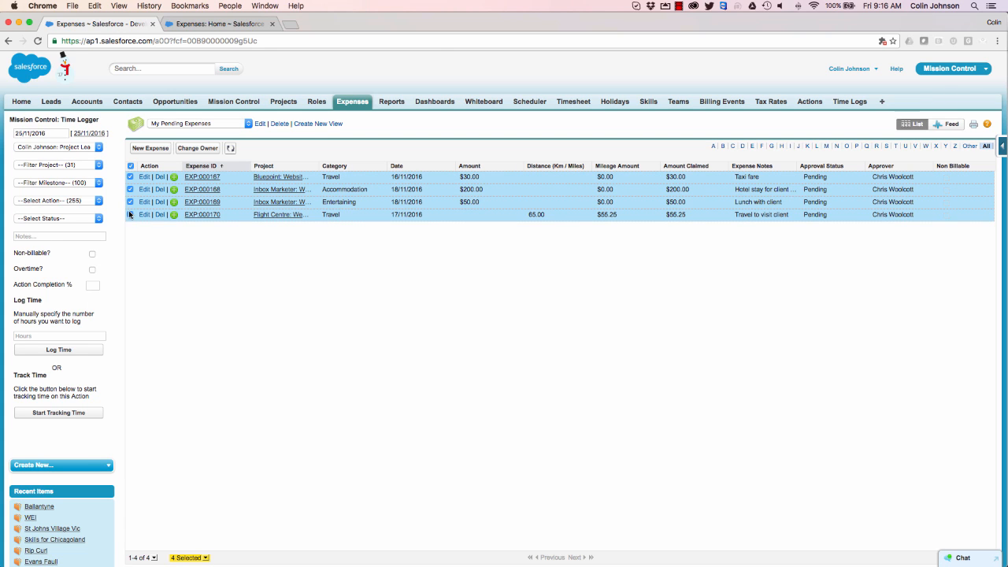
pyautogui.doubleClick(818, 178)
pyautogui.click(506, 196)
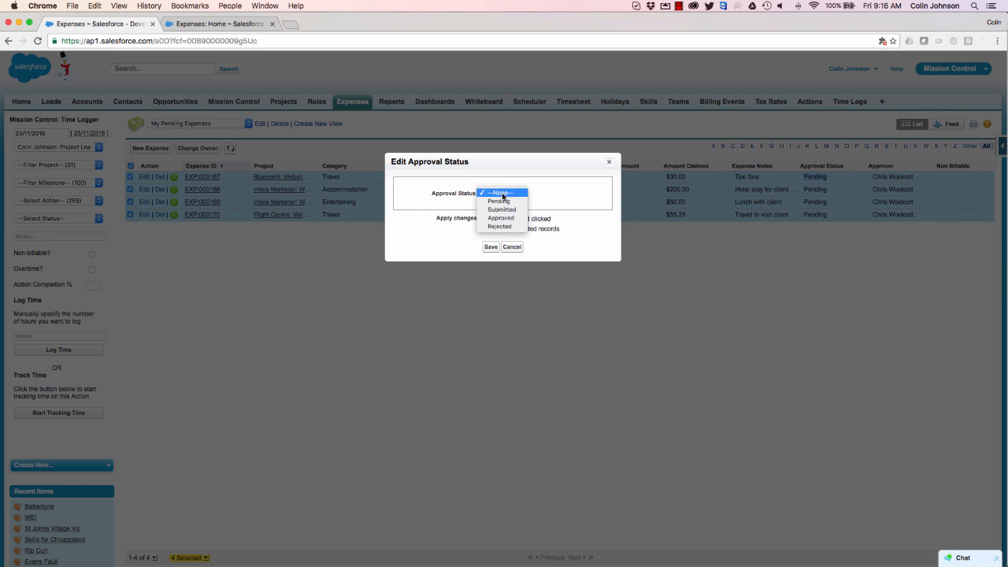
pyautogui.click(501, 210)
pyautogui.click(494, 229)
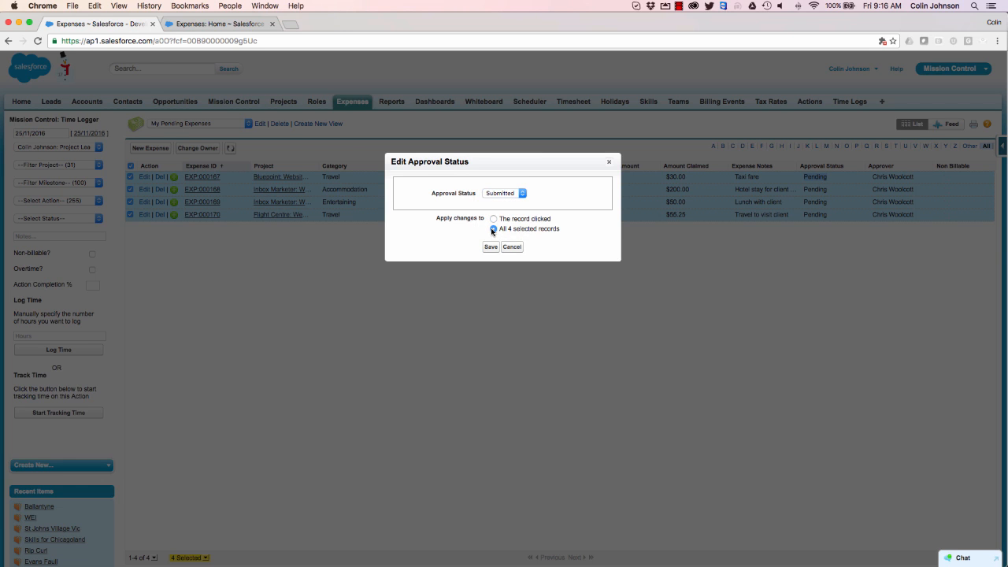
pyautogui.click(491, 247)
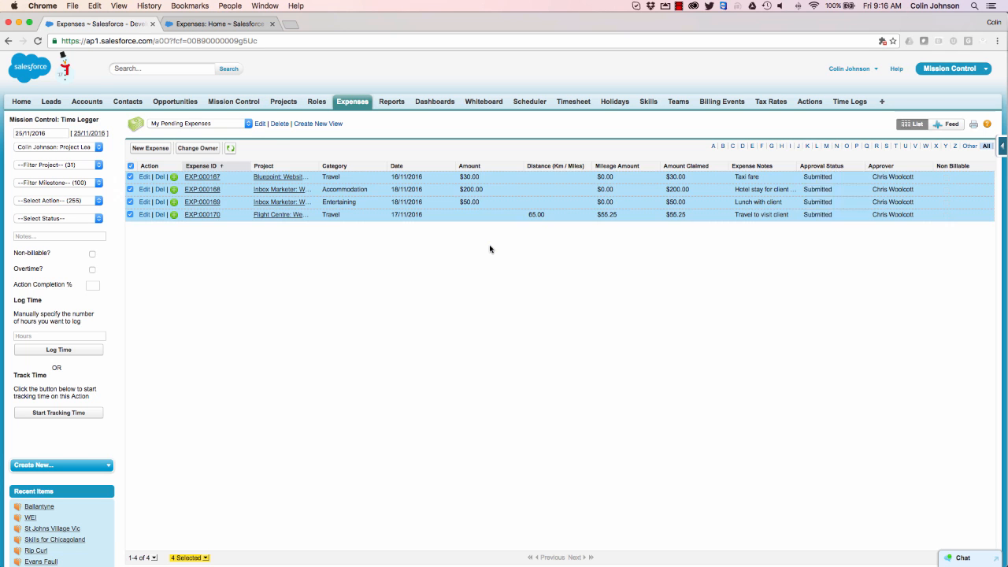
pyautogui.click(231, 149)
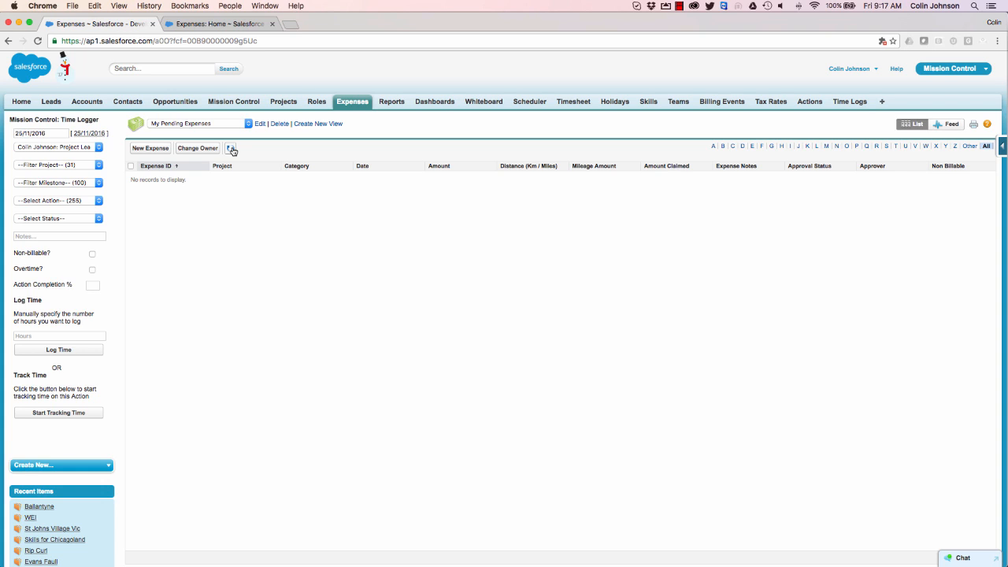
# Show the expenses in the Expenses Requiring My Approval list view.
pyautogui.click(223, 106)
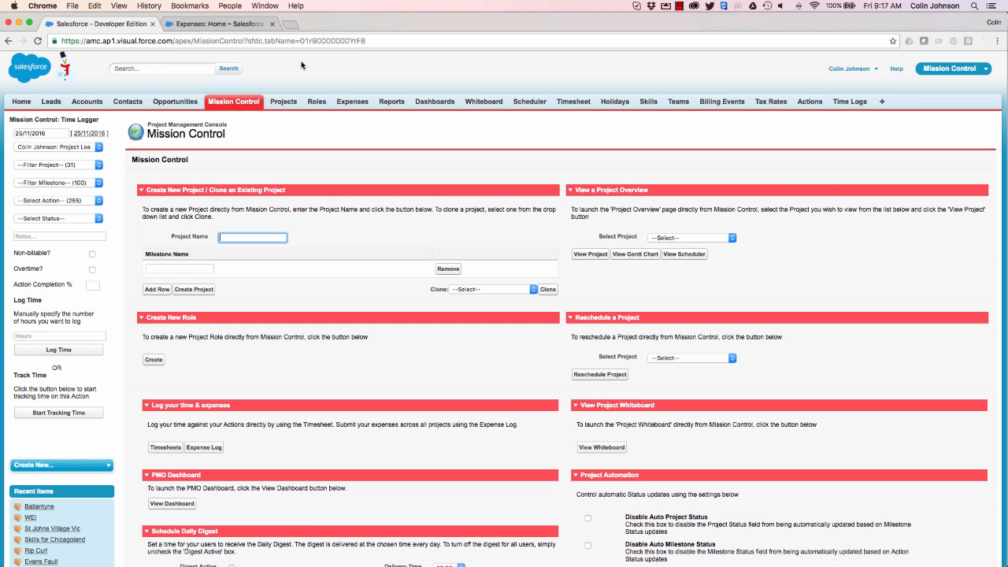
pyautogui.click(350, 103)
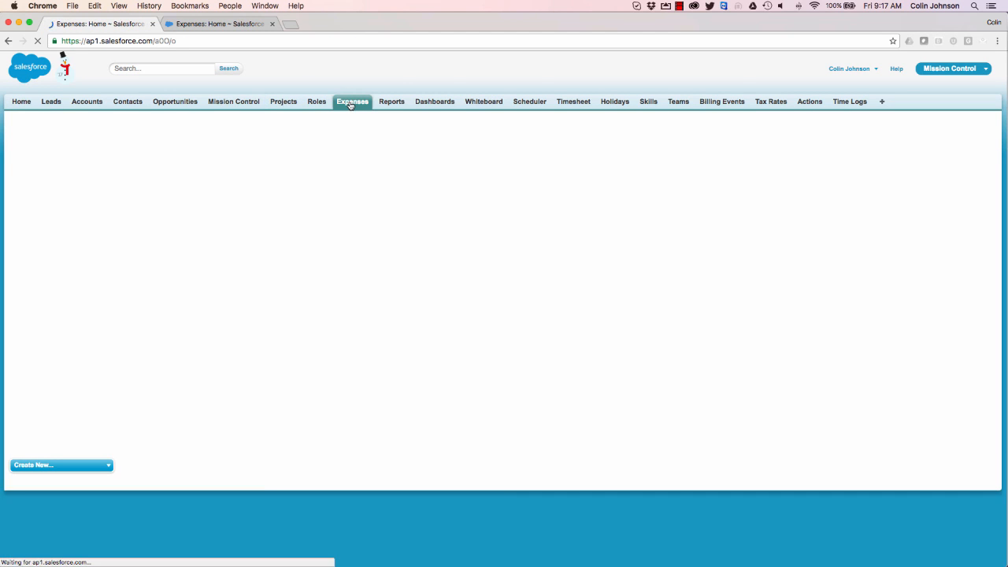
pyautogui.click(201, 154)
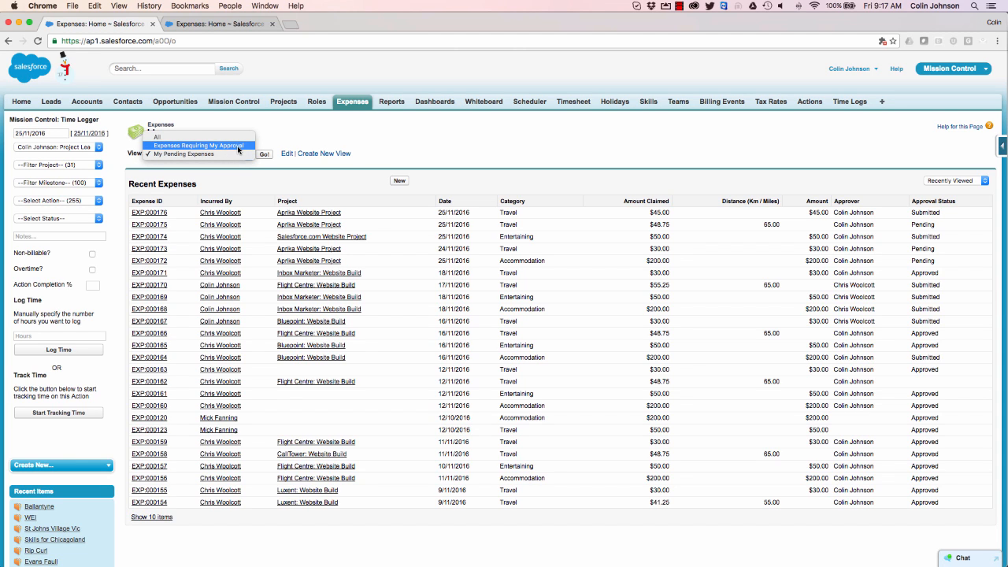
pyautogui.click(238, 145)
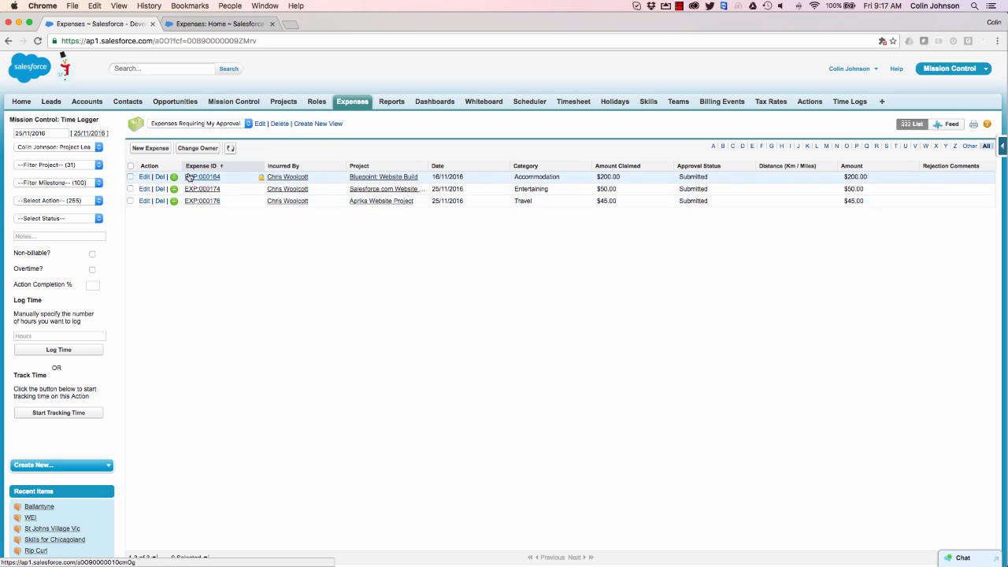
# Set the approval status of all expenses requiring approval to Approved and refresh the list.
pyautogui.click(129, 166)
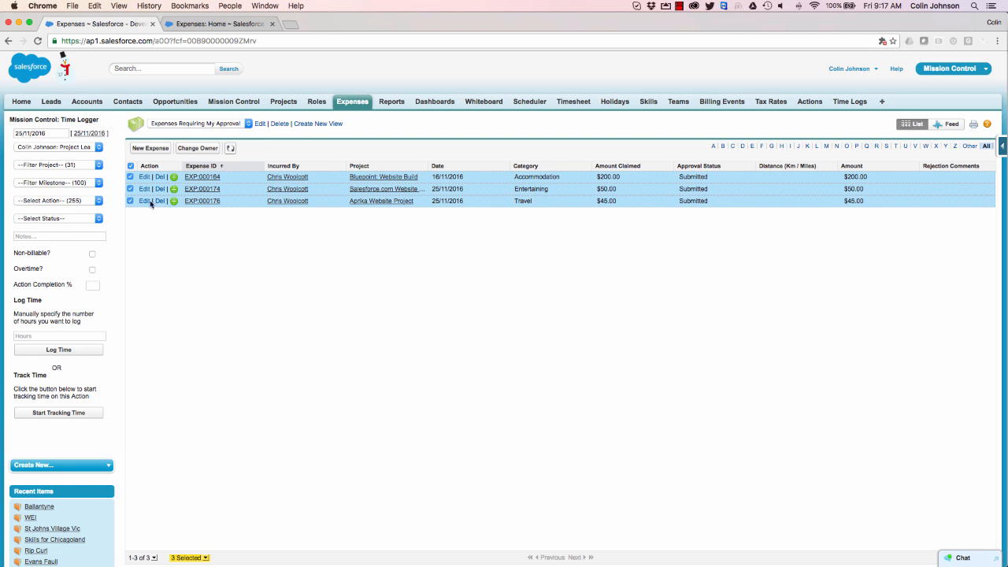
pyautogui.doubleClick(709, 178)
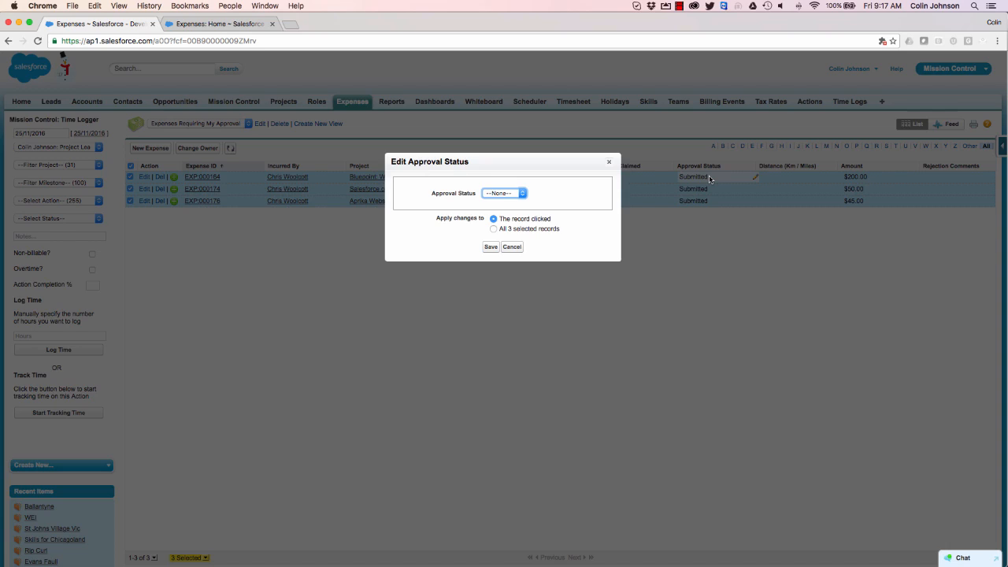
pyautogui.click(506, 193)
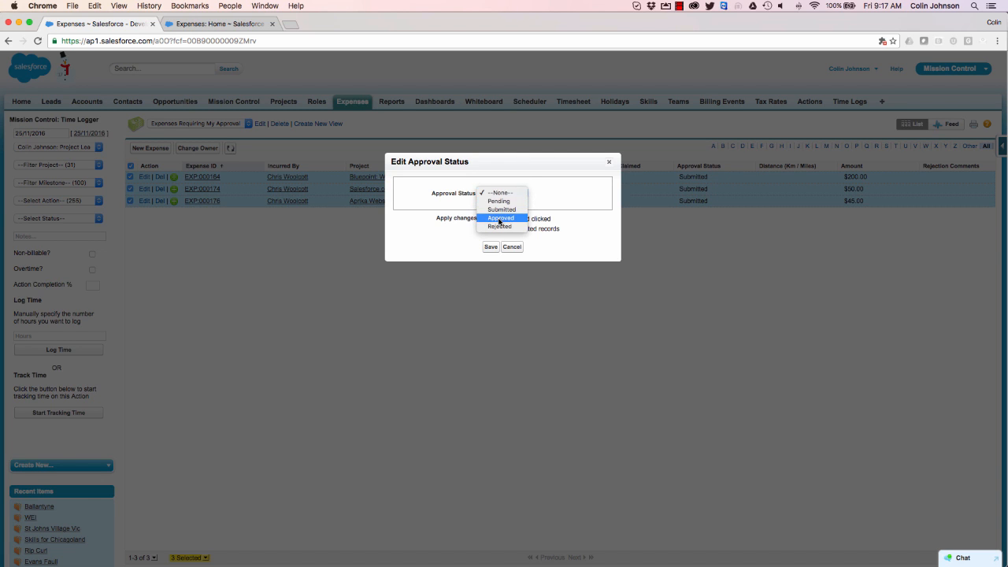
pyautogui.click(501, 217)
pyautogui.click(494, 229)
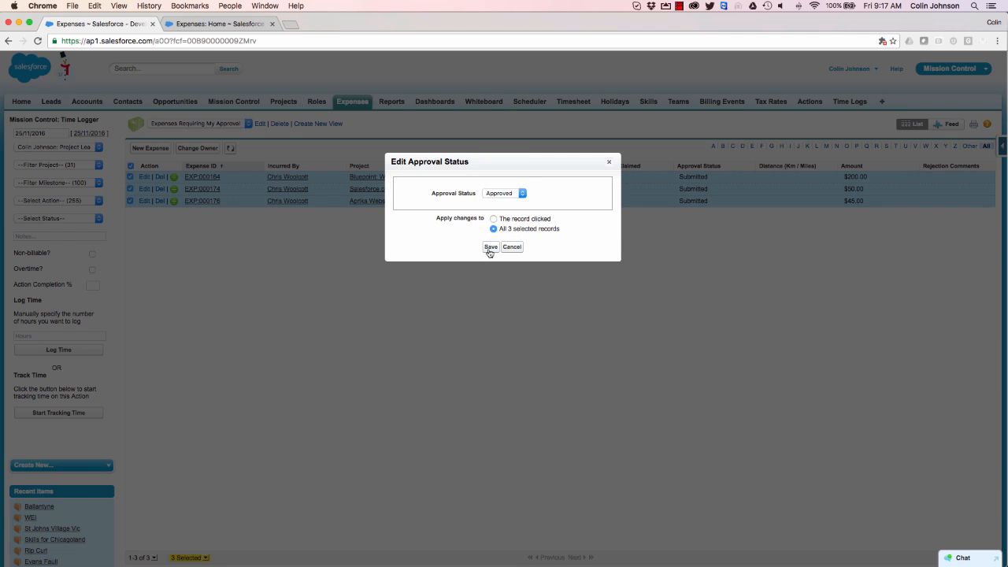
pyautogui.click(490, 248)
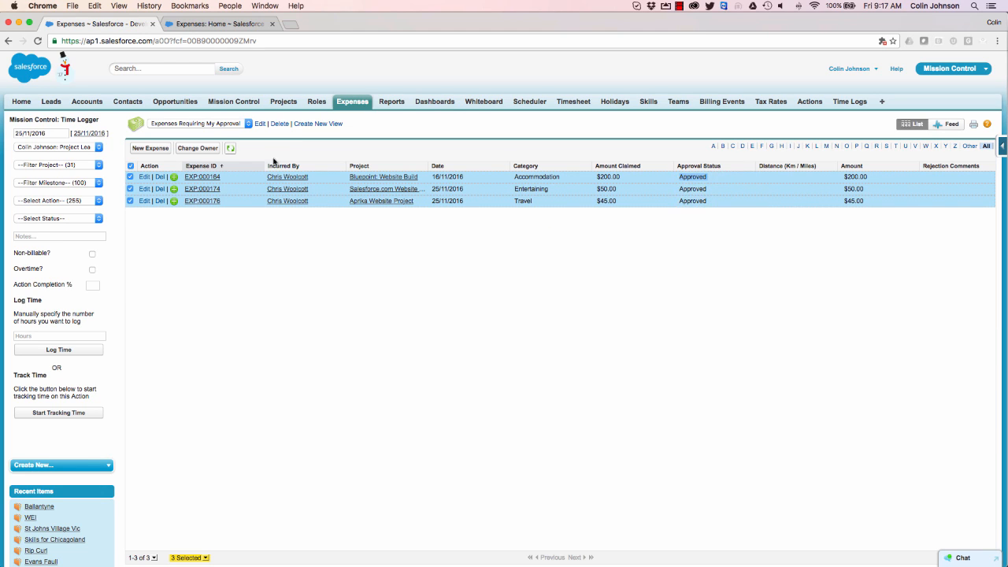
pyautogui.click(232, 149)
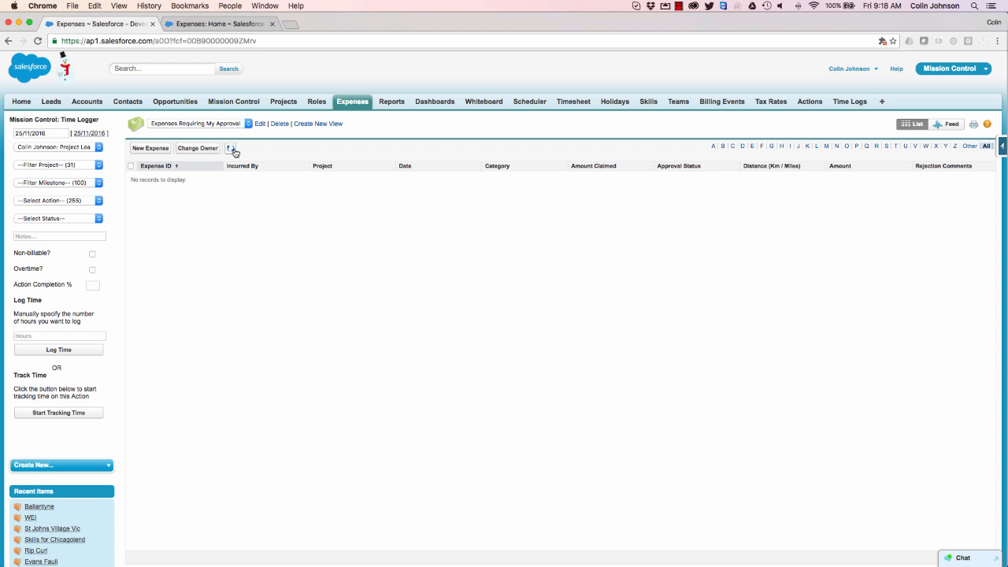
# Open the Project Overview of the Aprika Website Project from the Mission Control console.
pyautogui.click(229, 103)
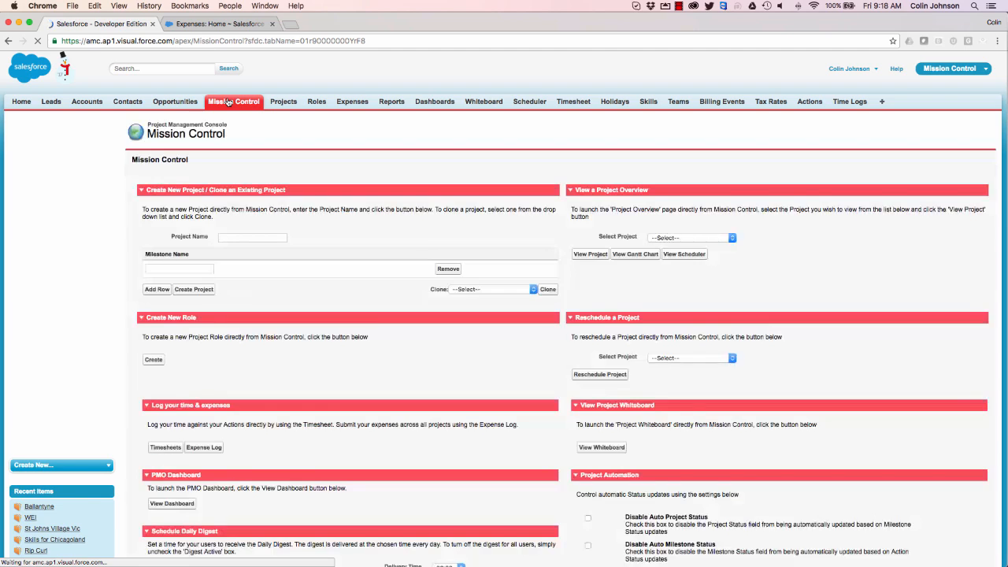
pyautogui.click(670, 237)
pyautogui.click(670, 254)
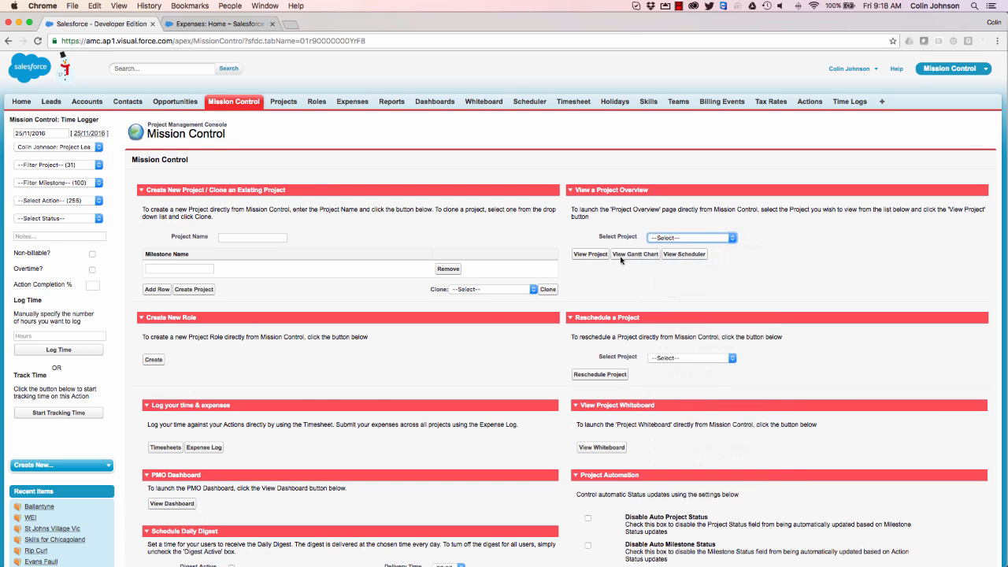
pyautogui.click(590, 254)
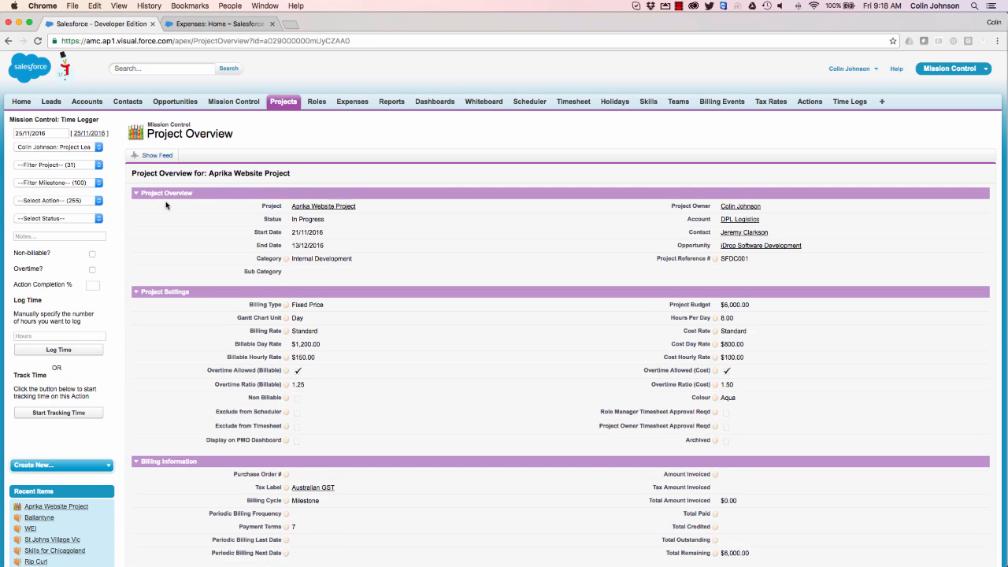
# Examine the project's Expenses list with its approval statuses and the Actual Project Expenses figure.
pyautogui.scroll(-10, 165, 206)
pyautogui.scroll(-20, 166, 206)
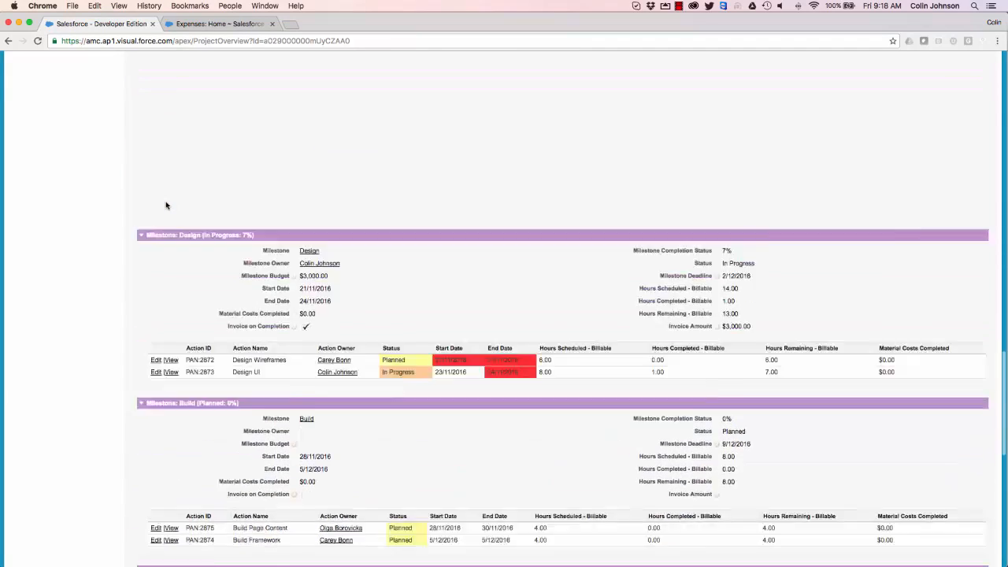
pyautogui.scroll(-5, 165, 206)
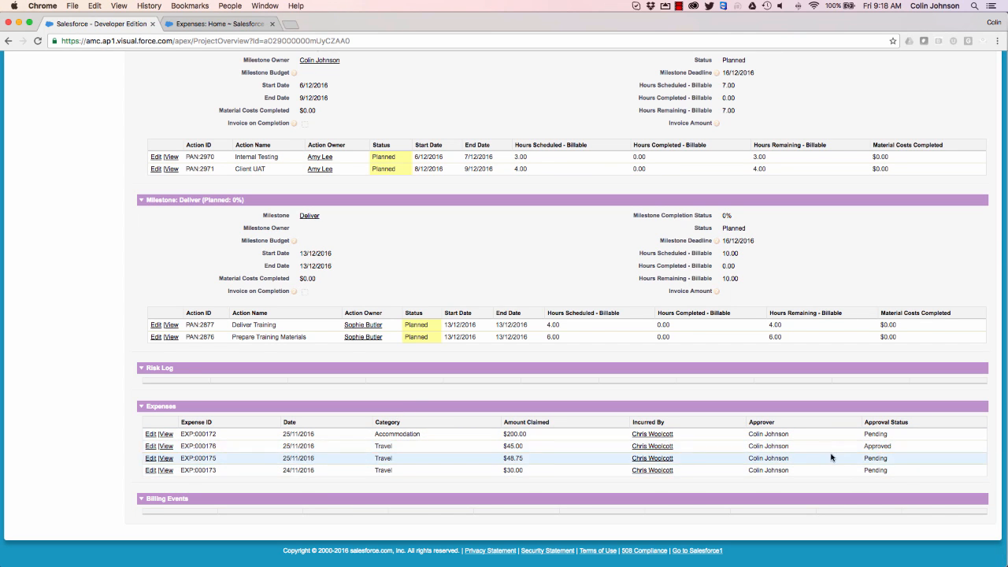
pyautogui.scroll(20, 80, 385)
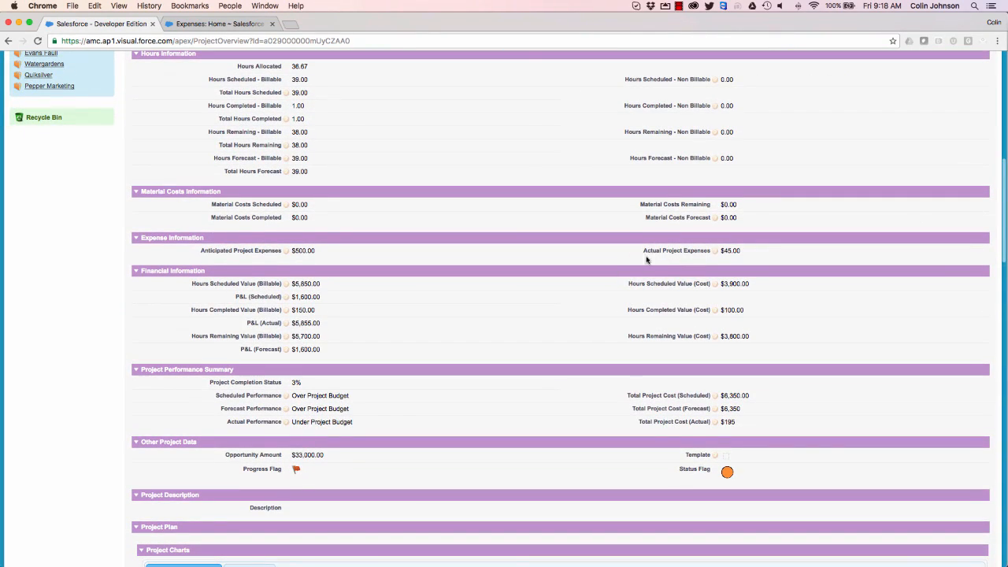
pyautogui.moveTo(642, 250); pyautogui.dragTo(753, 249)
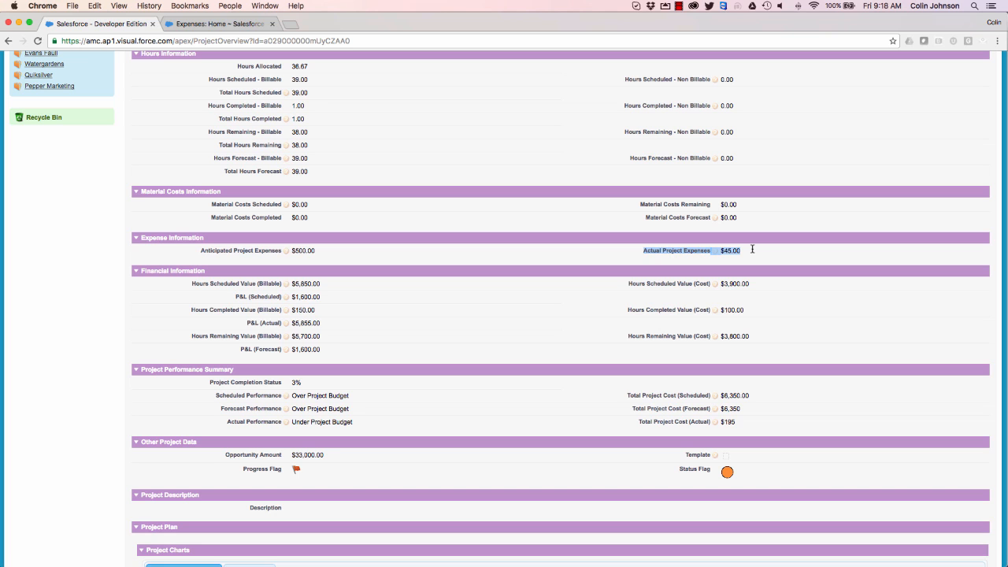
pyautogui.click(752, 249)
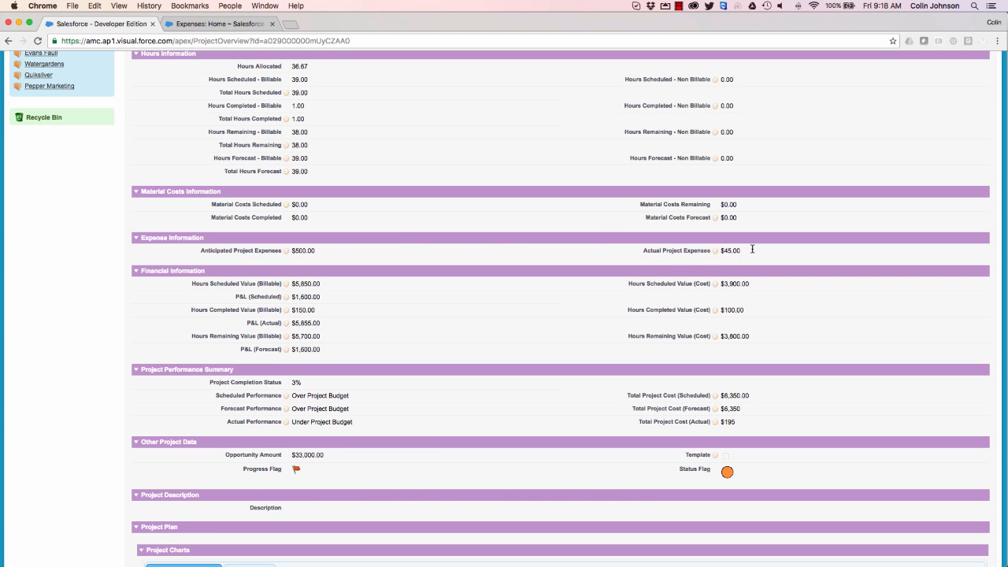